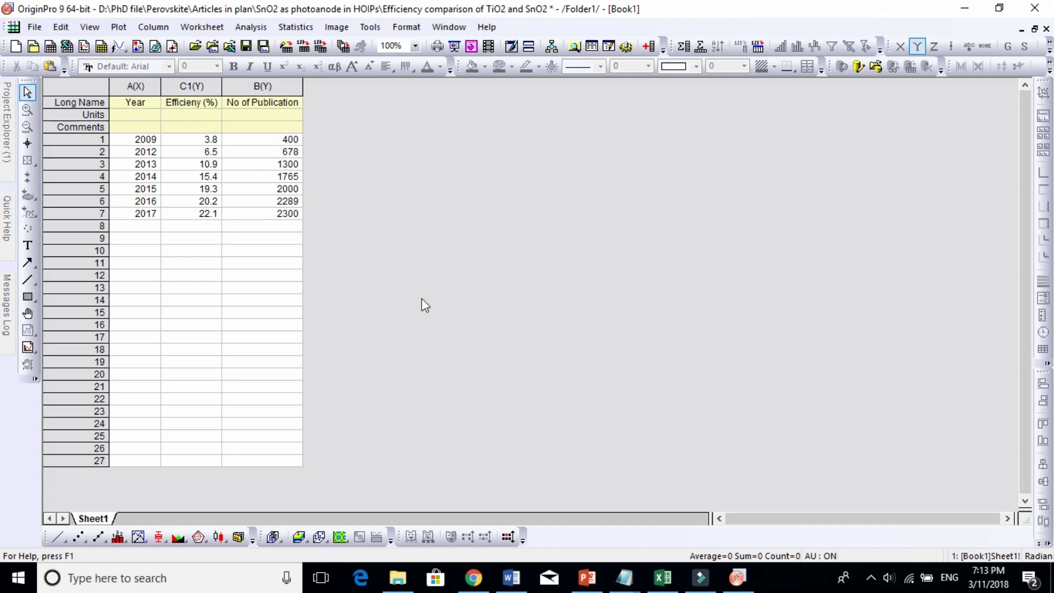
# - Point out the Year values 2009–2017 and the Efficieny (%) values from 3.8 to 22.1
pyautogui.click(143, 87)
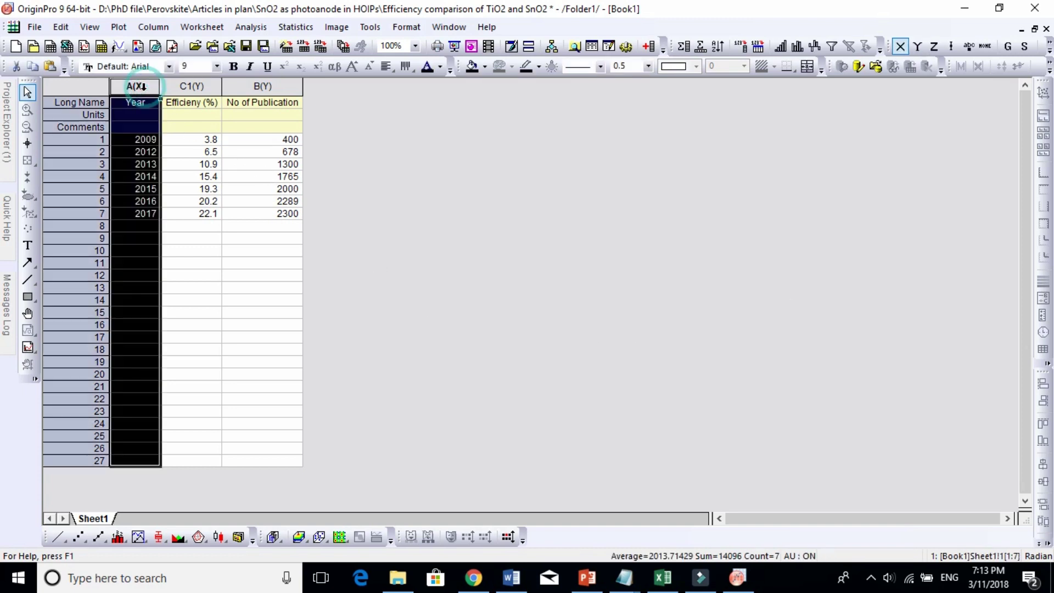
pyautogui.click(150, 139)
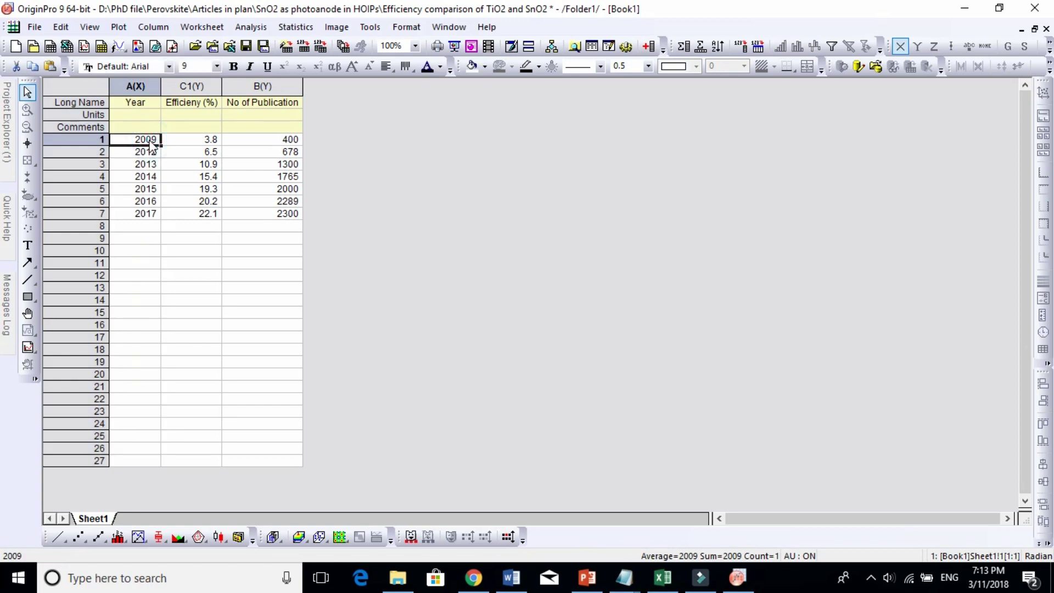
pyautogui.click(147, 214)
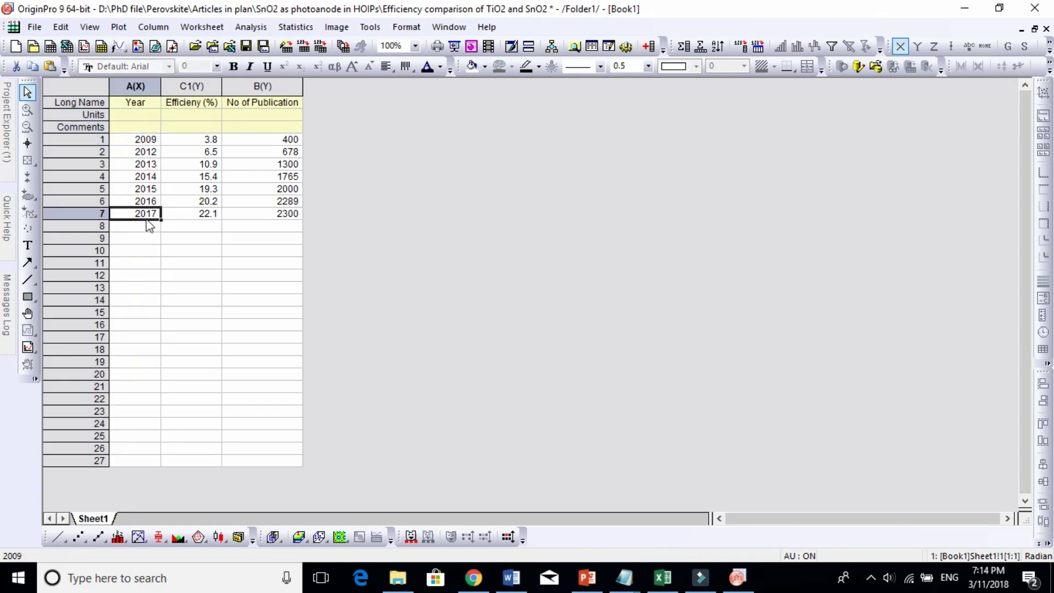
pyautogui.click(199, 105)
pyautogui.click(206, 150)
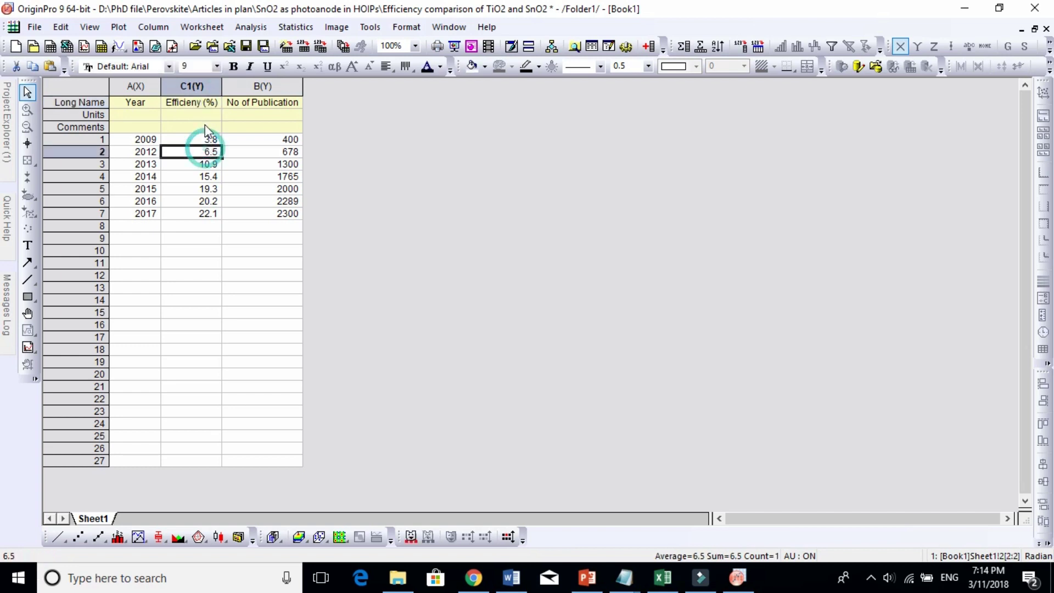
pyautogui.click(199, 104)
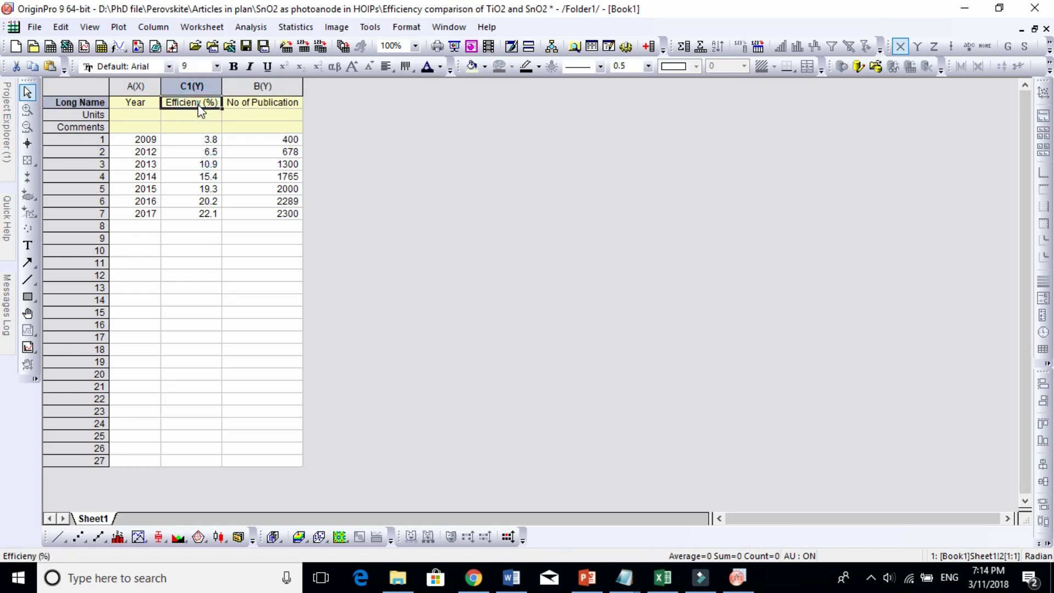
pyautogui.click(210, 140)
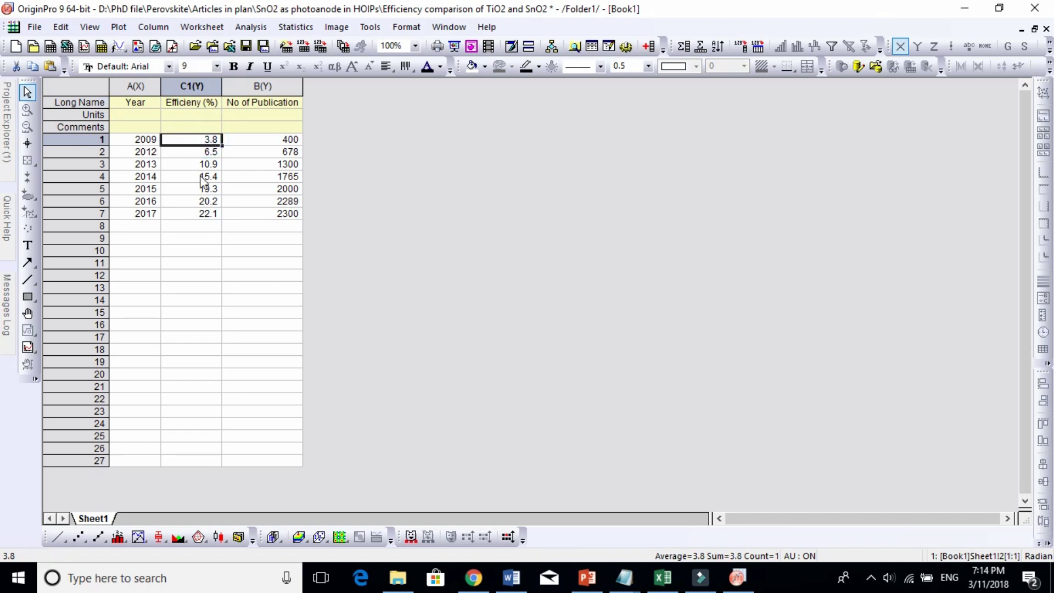
pyautogui.click(204, 217)
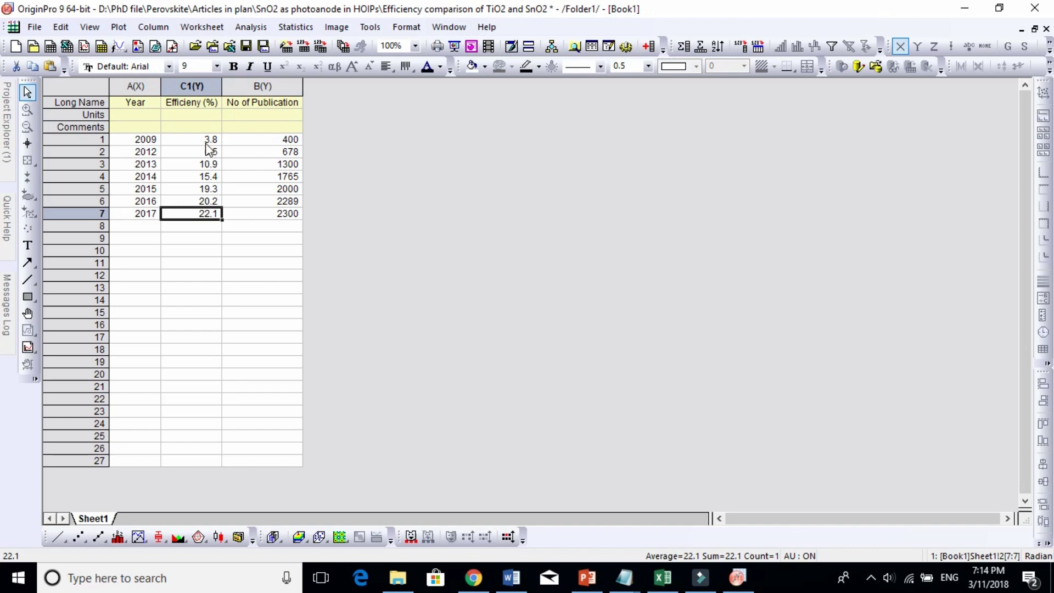
# - Point out the No of Publication counts, from 400 in 2009 to 2300 in 2017
pyautogui.click(204, 107)
pyautogui.click(146, 138)
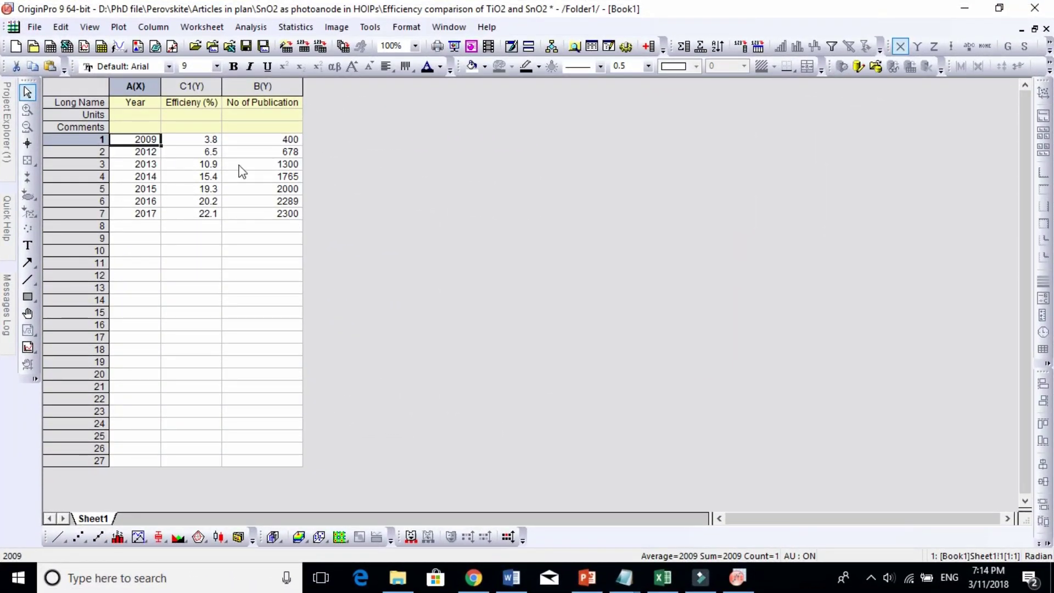
pyautogui.click(280, 140)
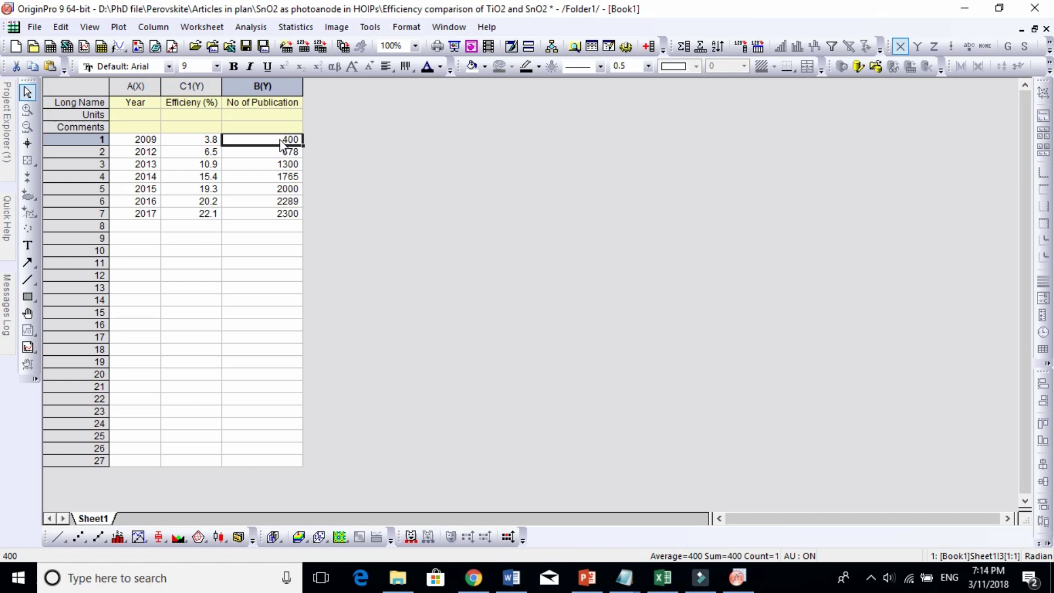
pyautogui.click(146, 141)
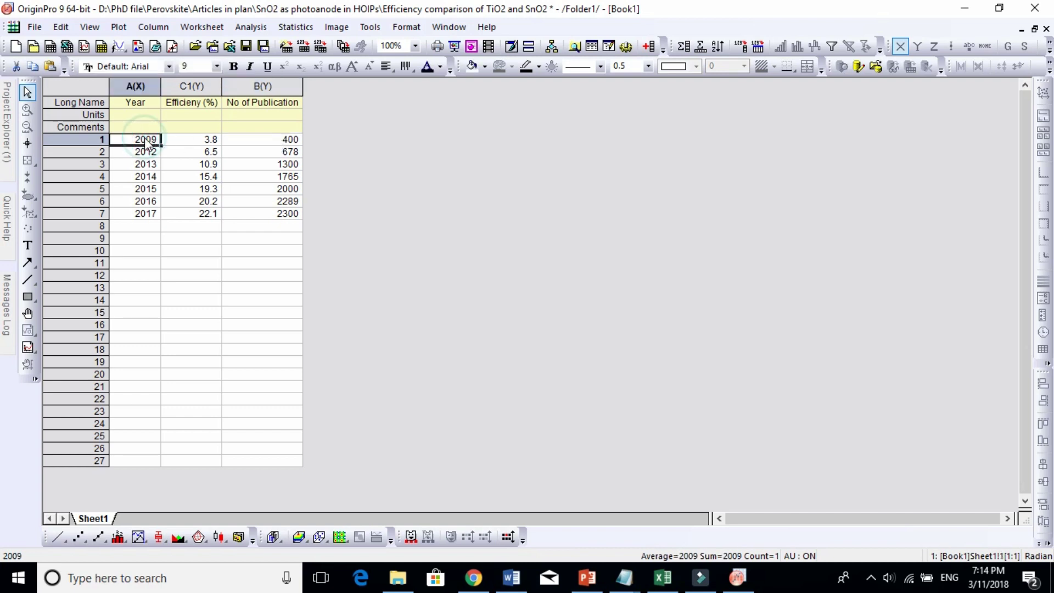
pyautogui.click(267, 139)
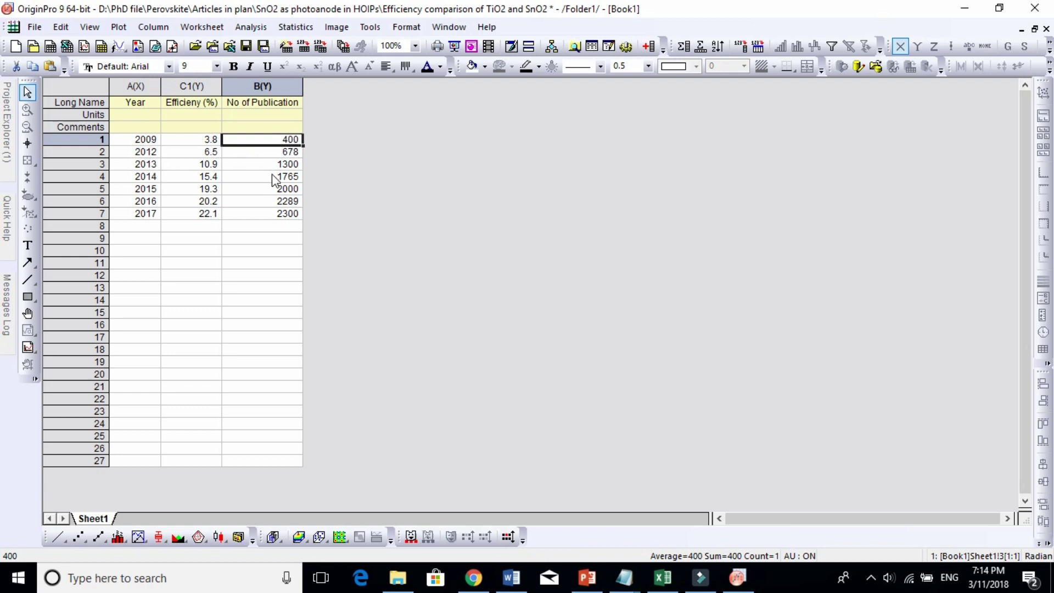
pyautogui.click(285, 213)
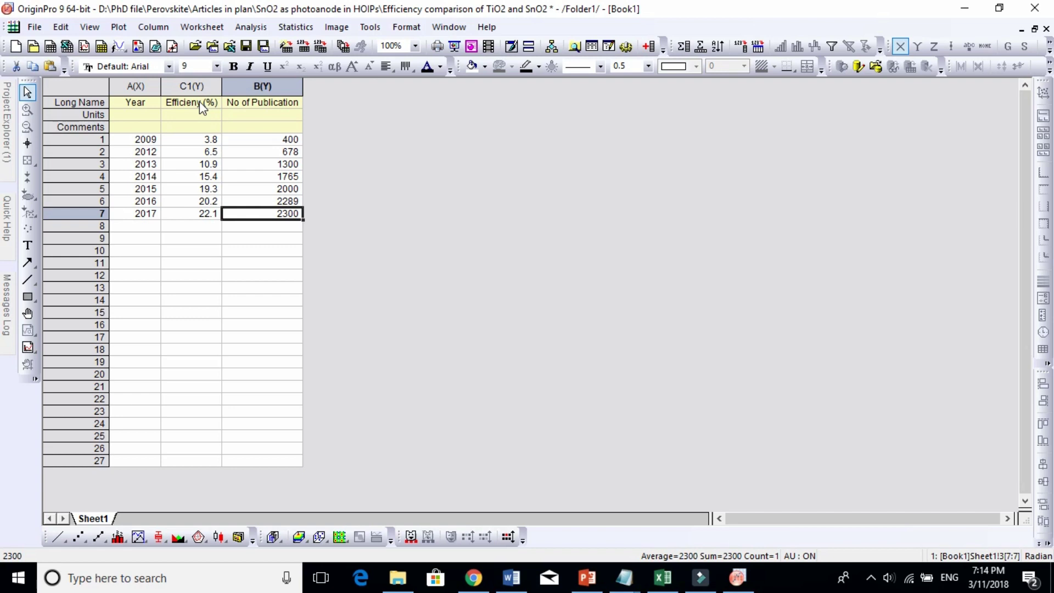
# - Plot Year, Efficieny (%) and No of Publication as a Double-Y graph, legend moved to upper left
pyautogui.click(136, 87)
pyautogui.moveTo(137, 89); pyautogui.dragTo(260, 101)
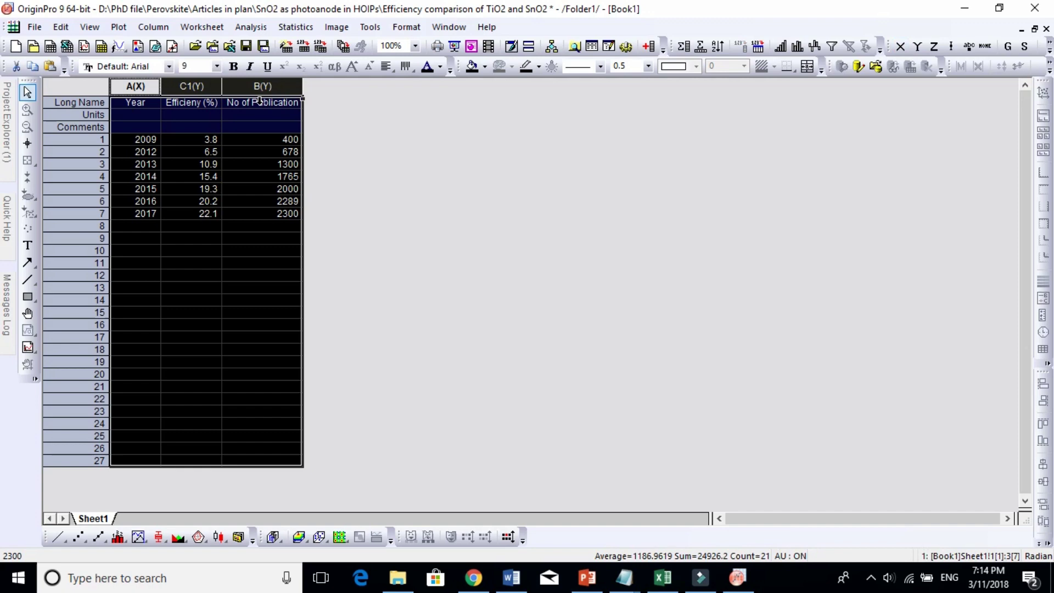
pyautogui.click(119, 28)
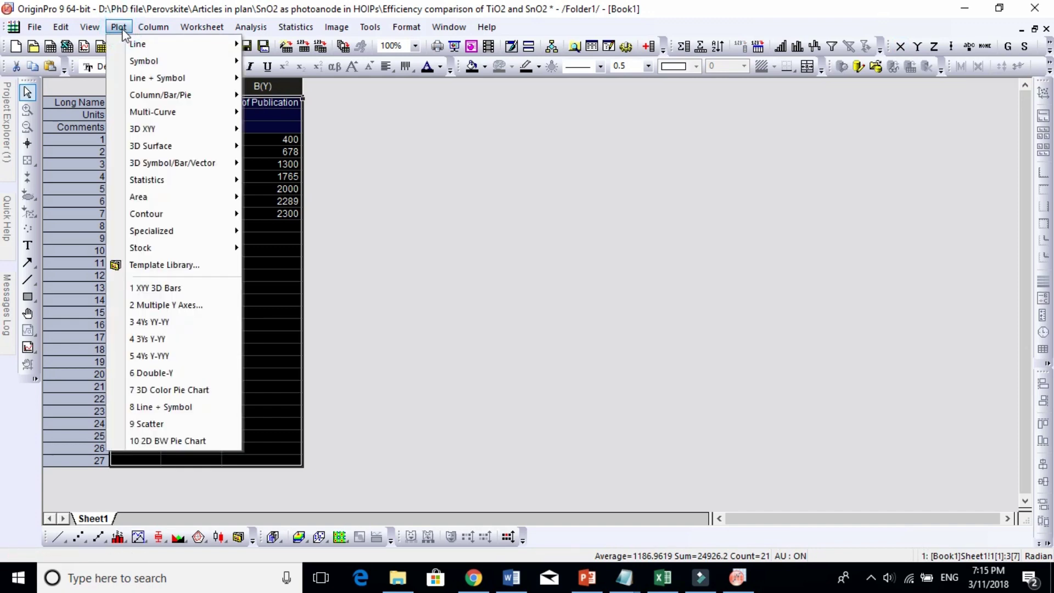
pyautogui.moveTo(159, 113)
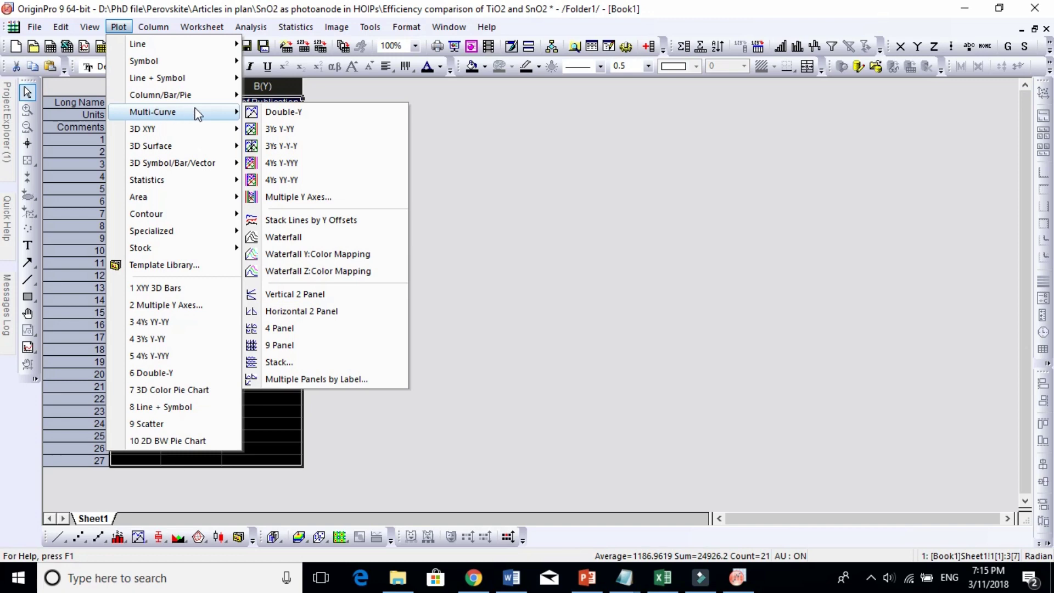
pyautogui.click(275, 112)
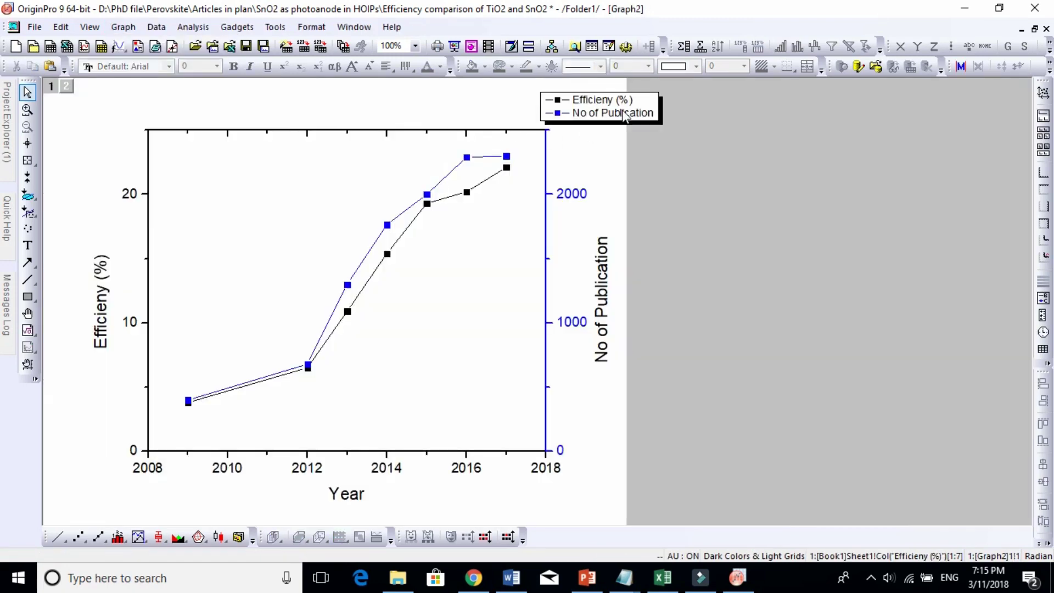
pyautogui.moveTo(622, 110); pyautogui.dragTo(289, 185)
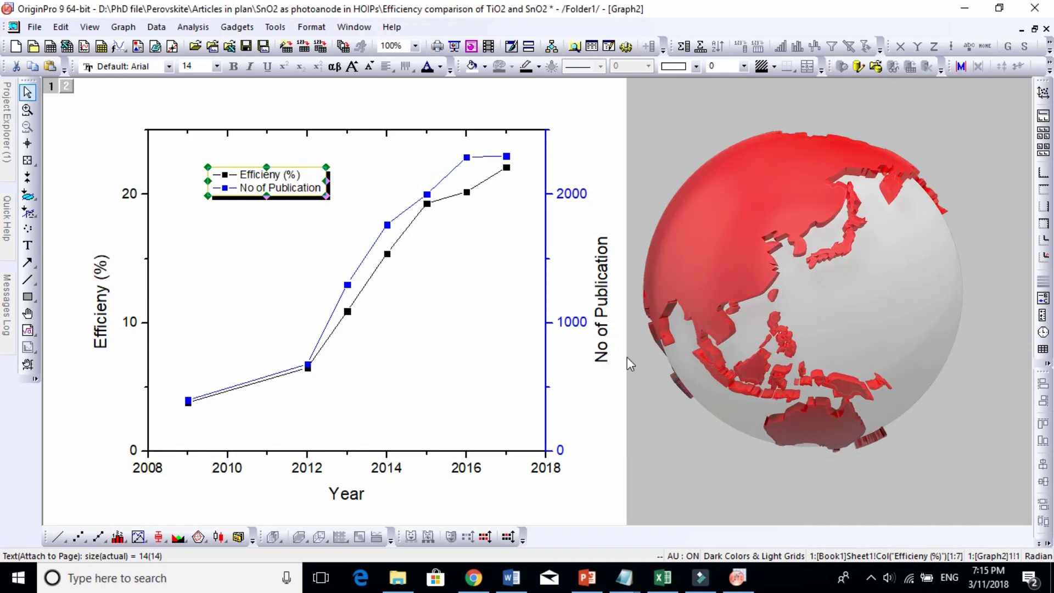
# - Enlarge the No of Publication plot symbols to size 18
pyautogui.click(347, 286)
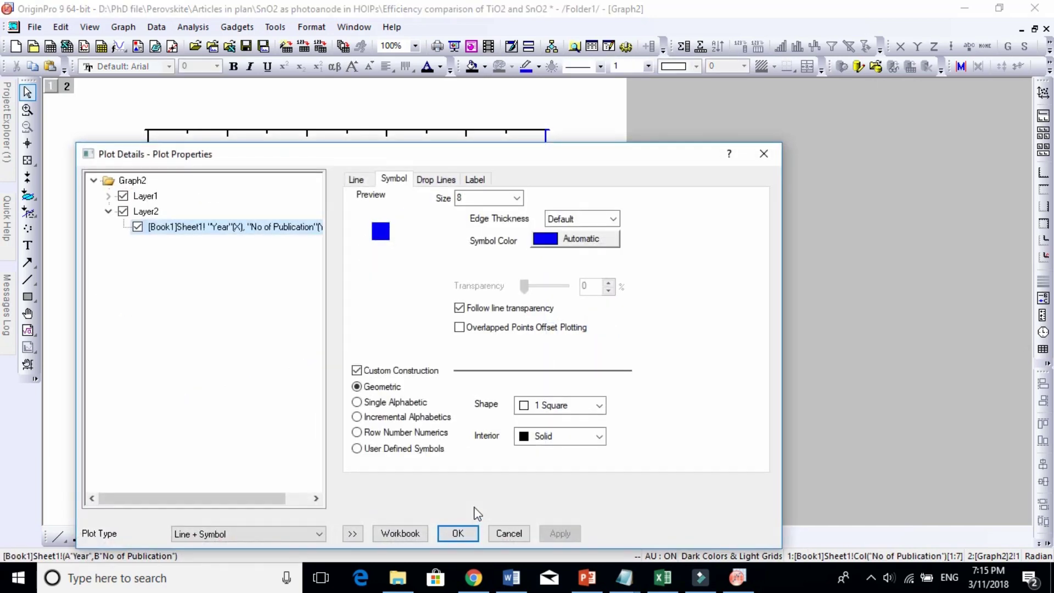
pyautogui.click(350, 533)
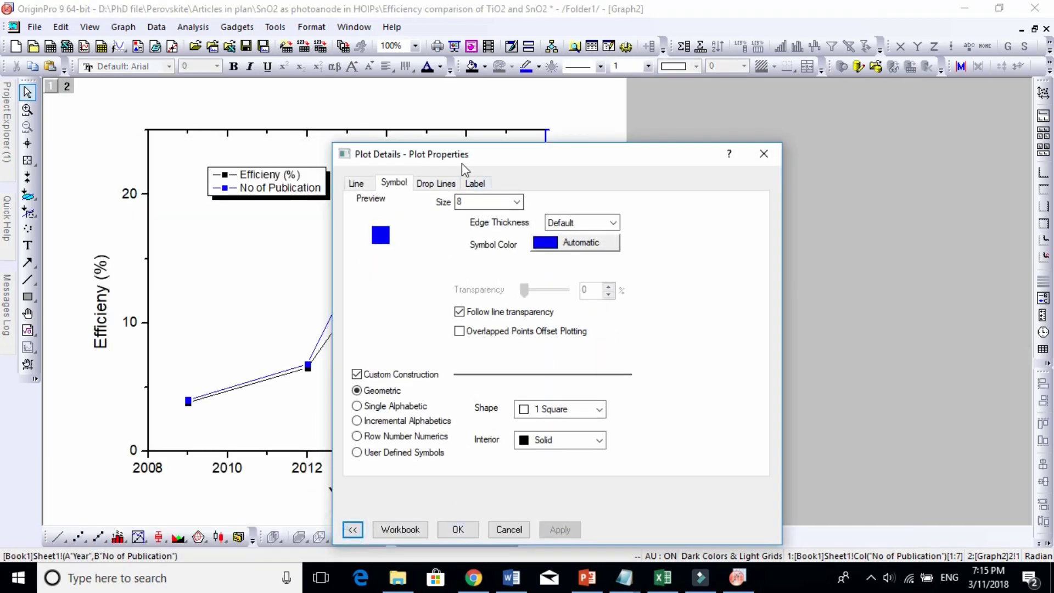
pyautogui.moveTo(462, 160); pyautogui.dragTo(702, 85)
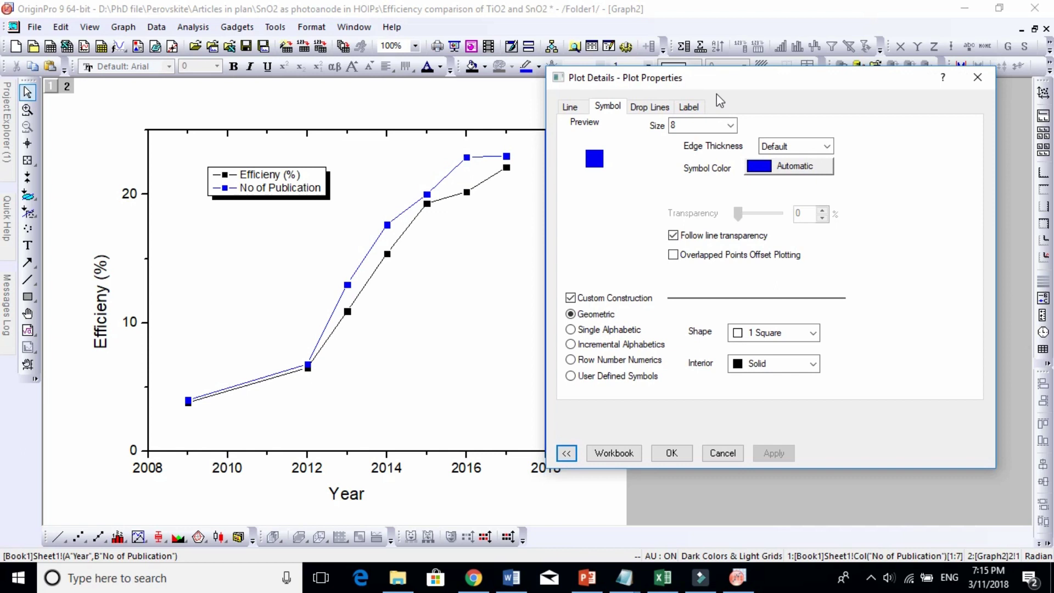
pyautogui.click(730, 125)
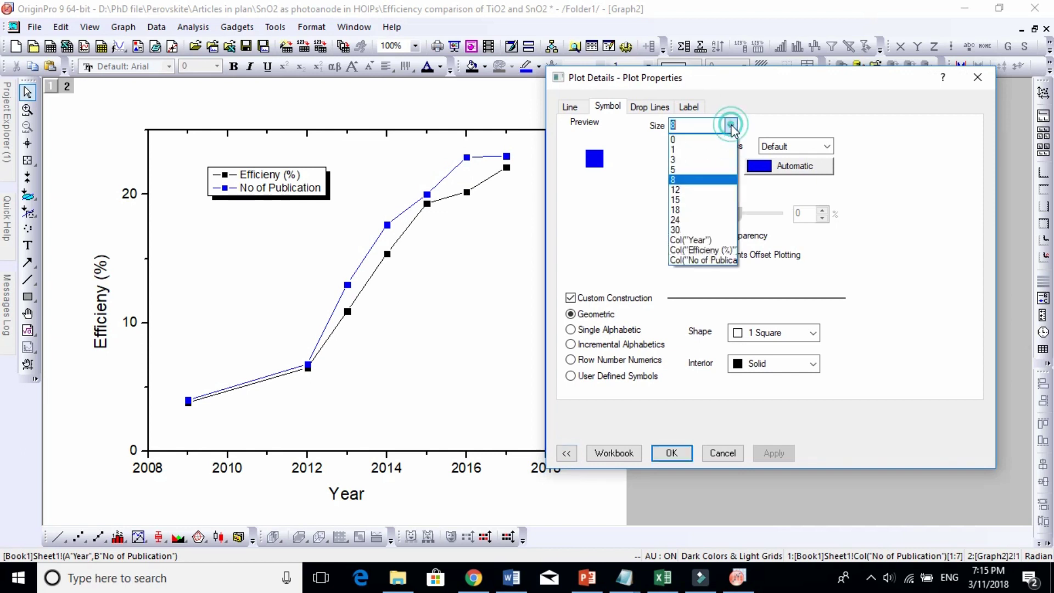
pyautogui.click(685, 212)
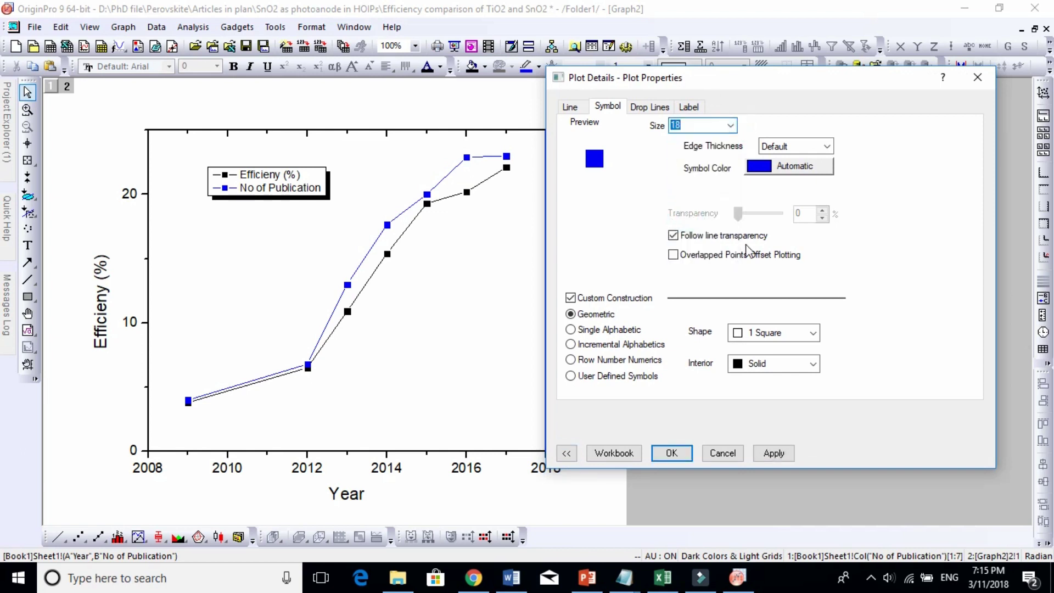
pyautogui.click(776, 454)
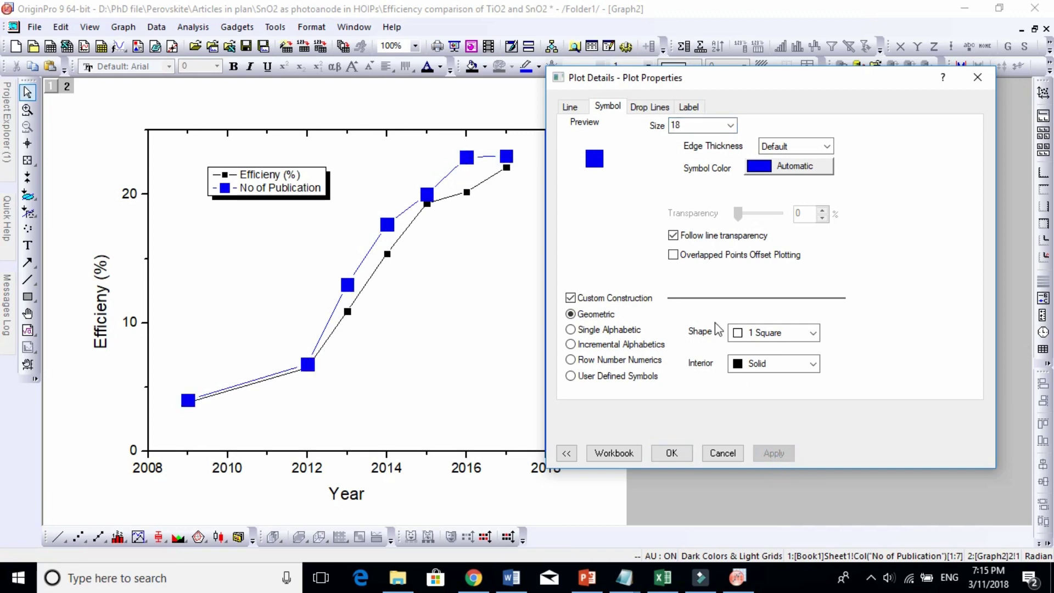
pyautogui.click(672, 453)
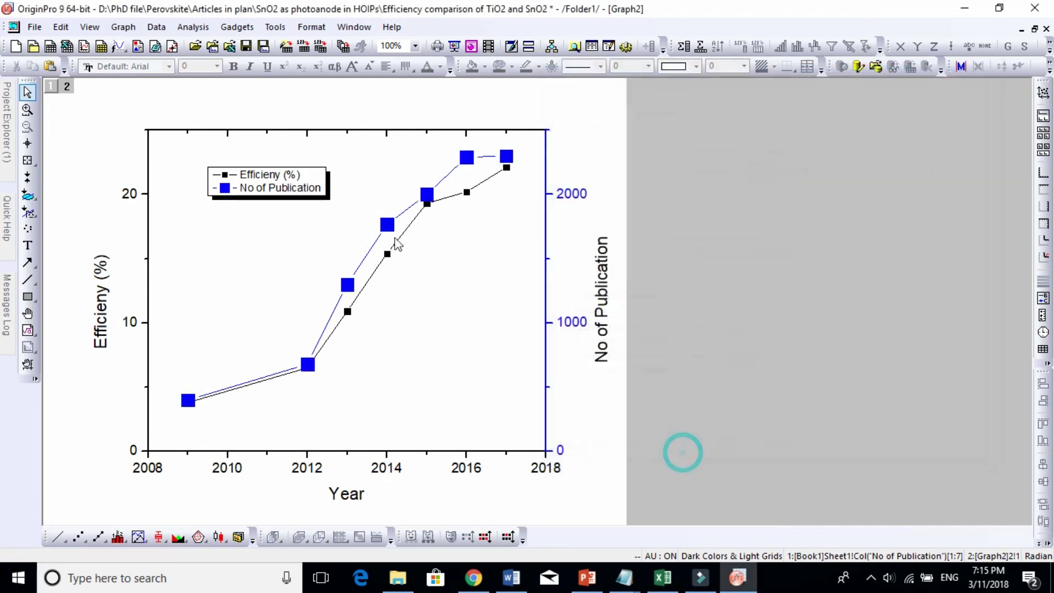
# - Make the Efficieny markers hexagons at size 18
pyautogui.doubleClick(389, 254)
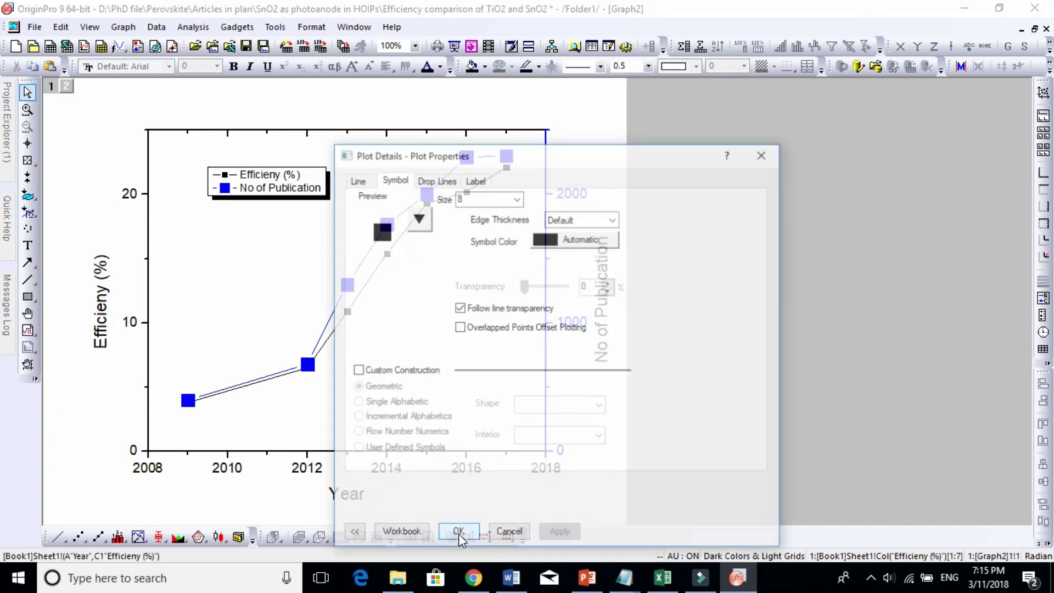
pyautogui.click(516, 198)
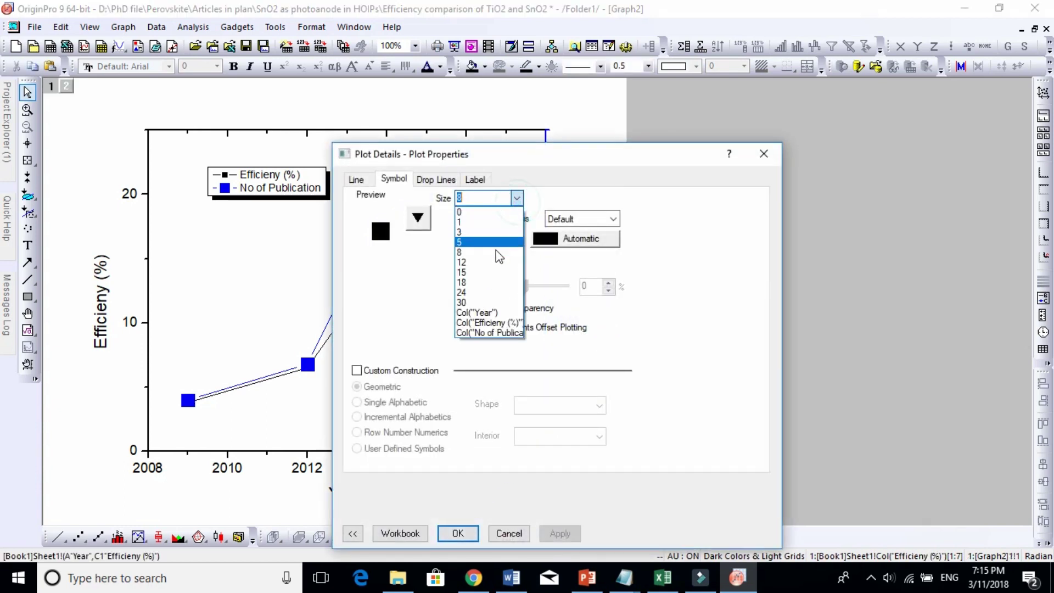
pyautogui.click(475, 282)
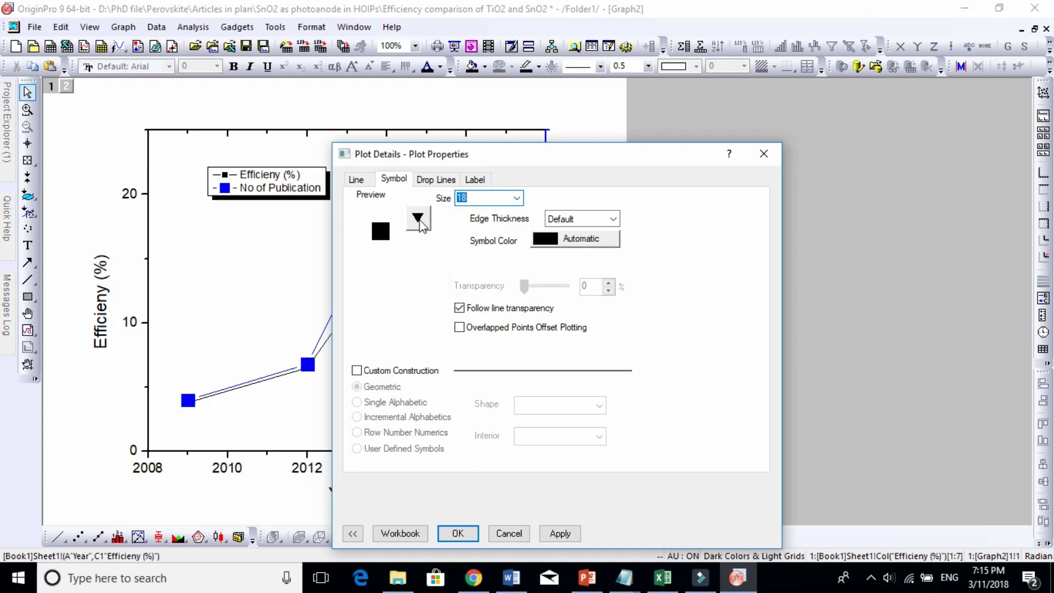
pyautogui.click(418, 218)
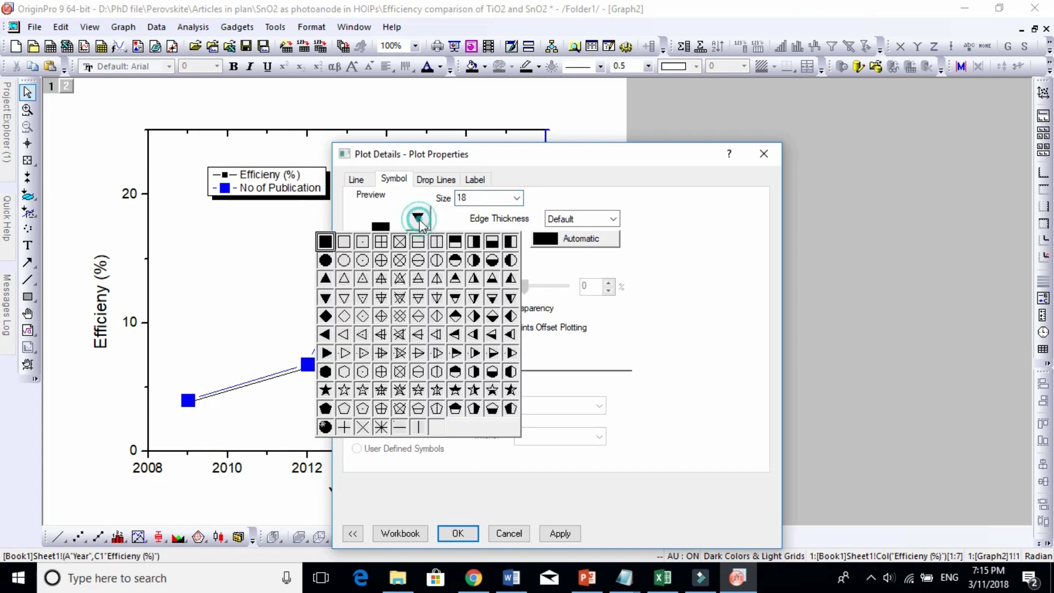
pyautogui.click(363, 372)
pyautogui.click(567, 535)
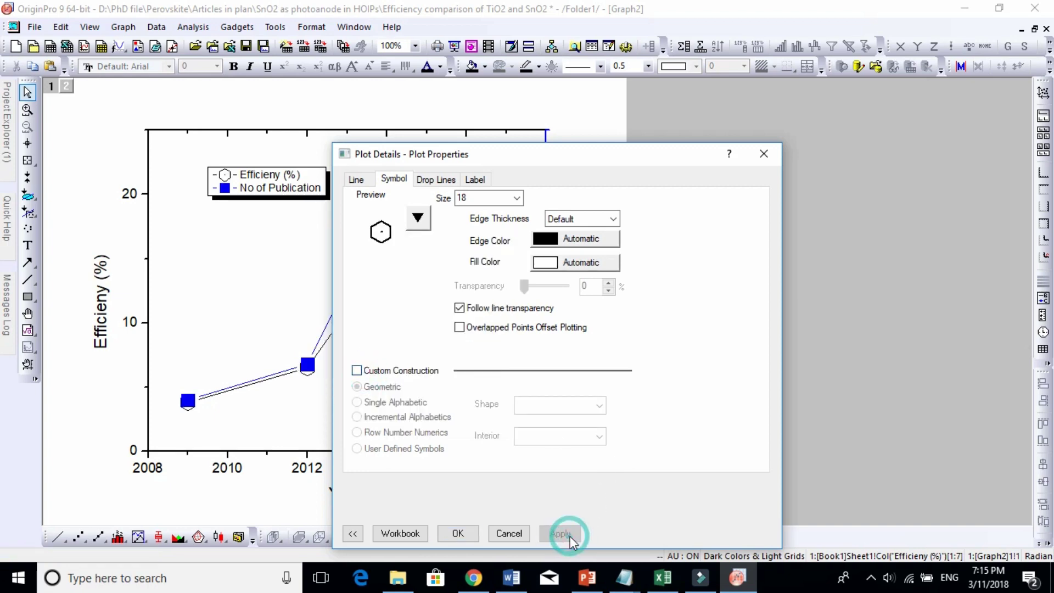
# - Set the hexagon markers' edge thickness to 20 and confirm
pyautogui.moveTo(522, 153); pyautogui.dragTo(761, 86)
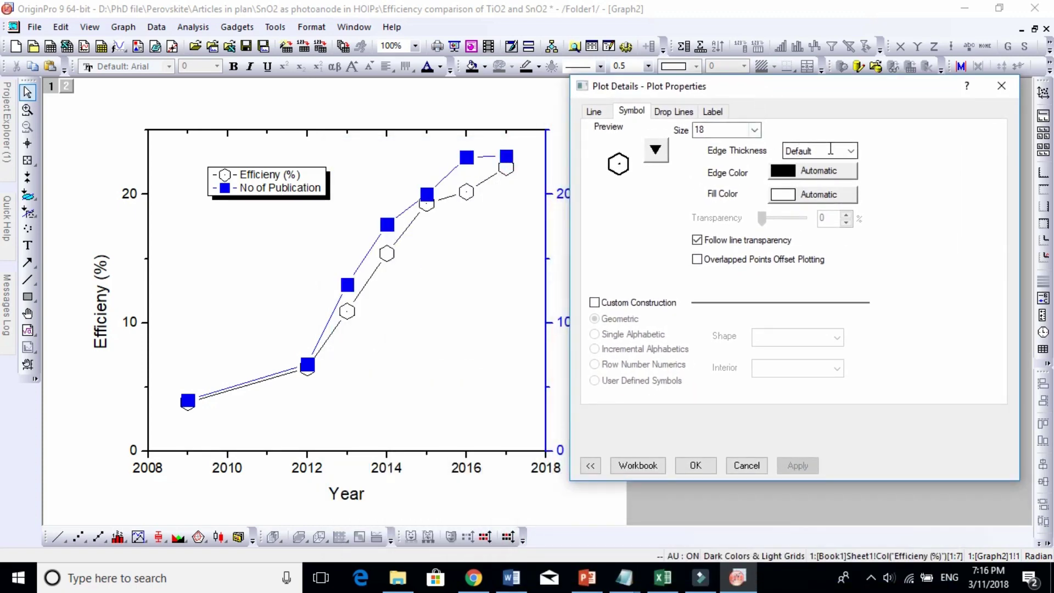
pyautogui.click(850, 151)
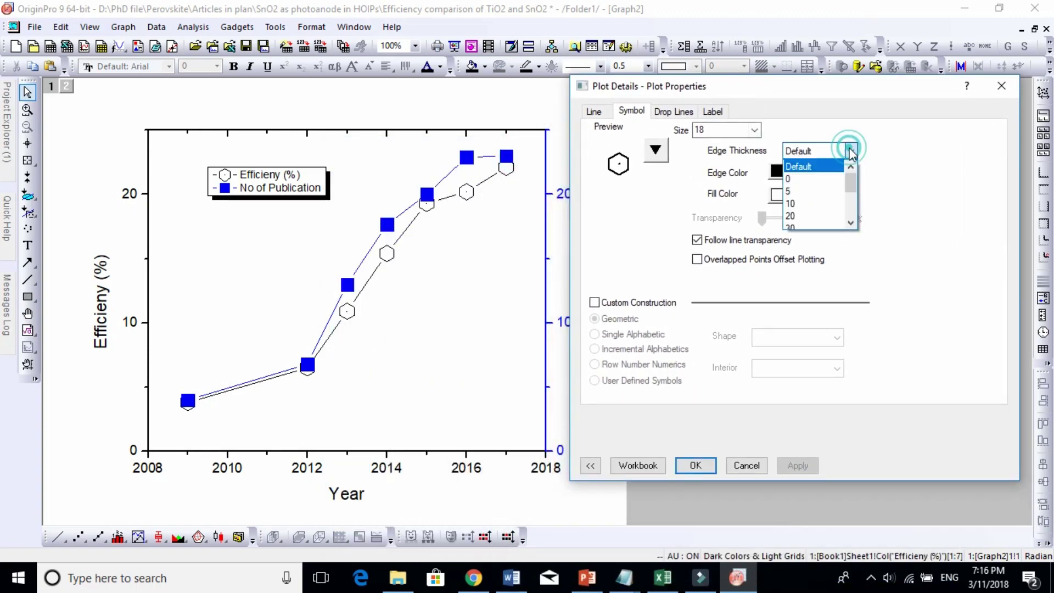
pyautogui.click(812, 216)
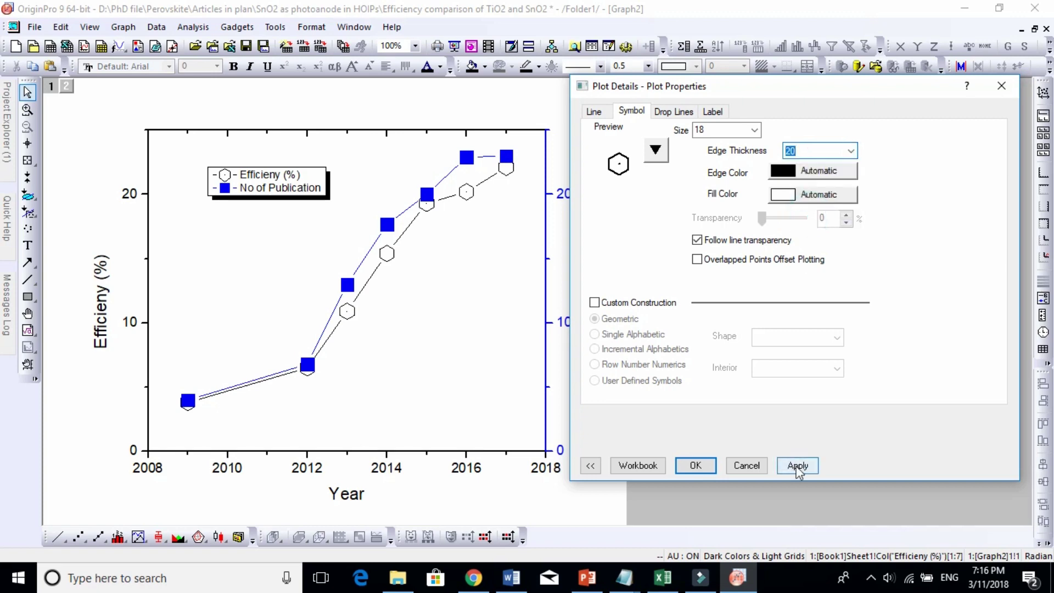
pyautogui.click(798, 466)
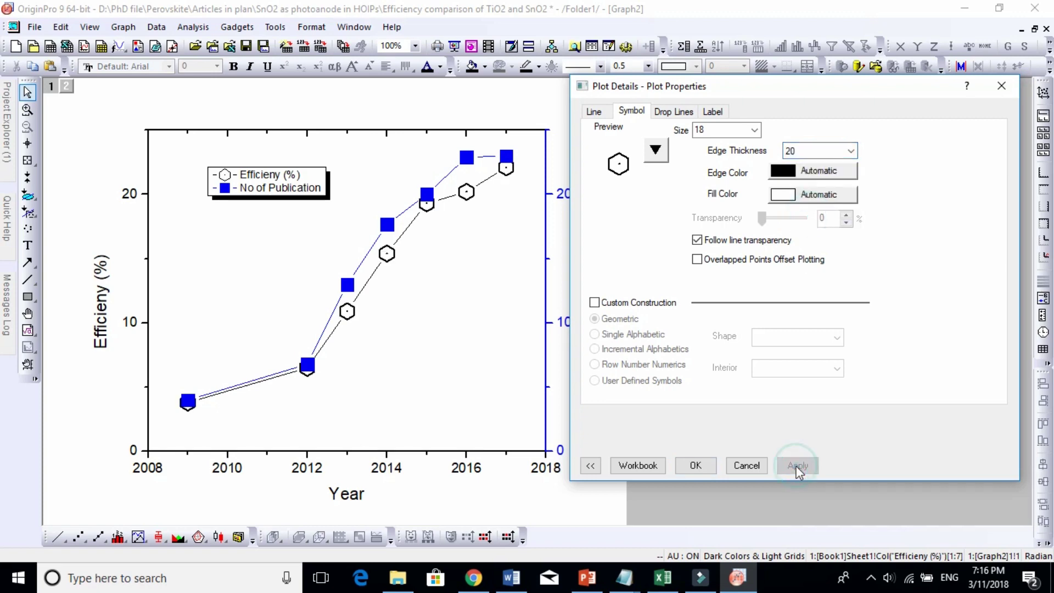
pyautogui.click(694, 466)
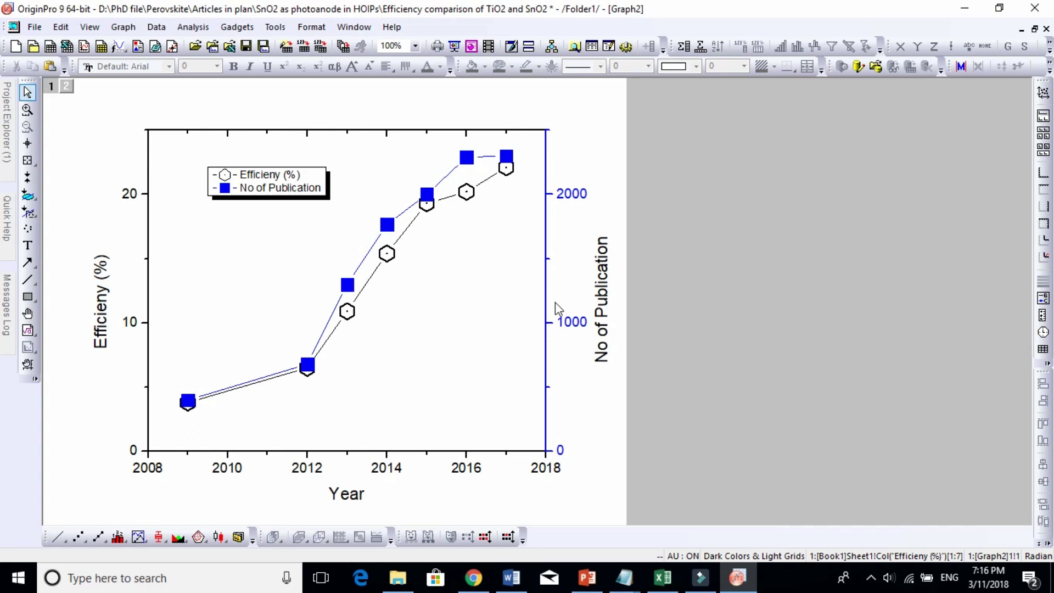
# - Draw a straight arrow from the 2013 publication point toward the right axis
pyautogui.click(577, 193)
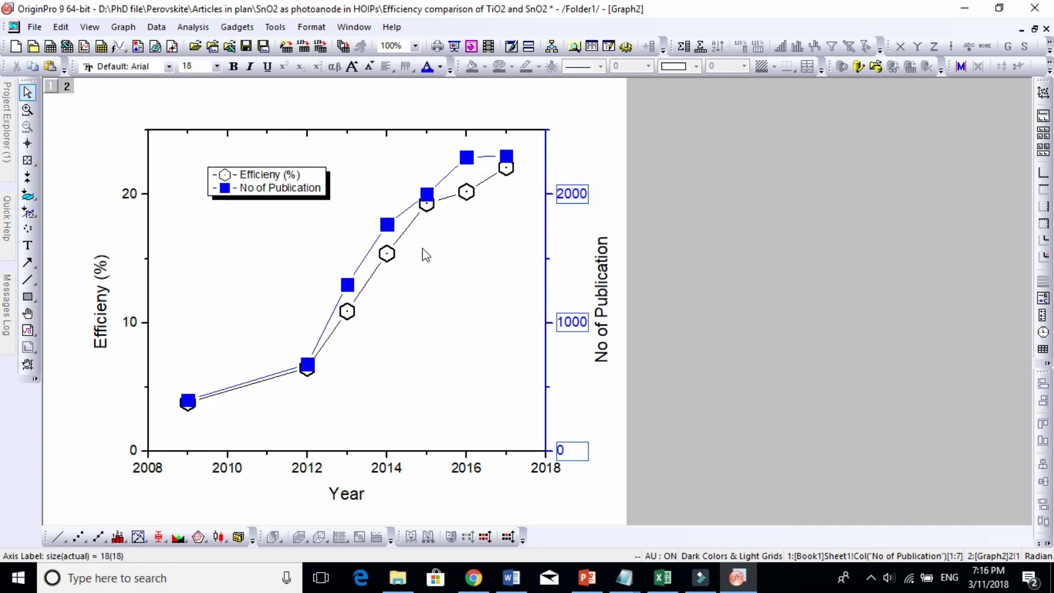
pyautogui.click(387, 254)
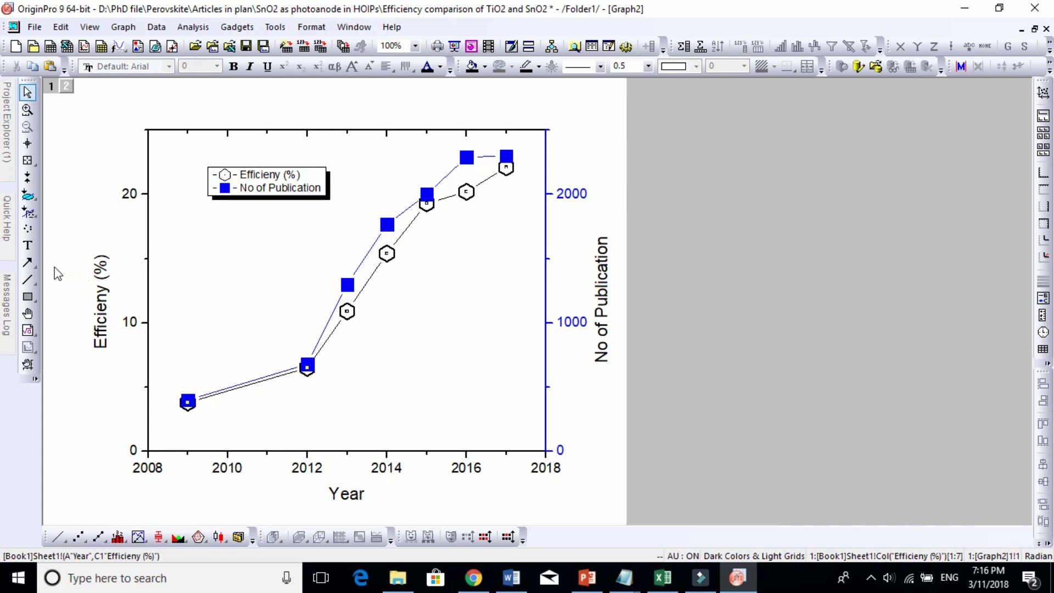
pyautogui.click(34, 265)
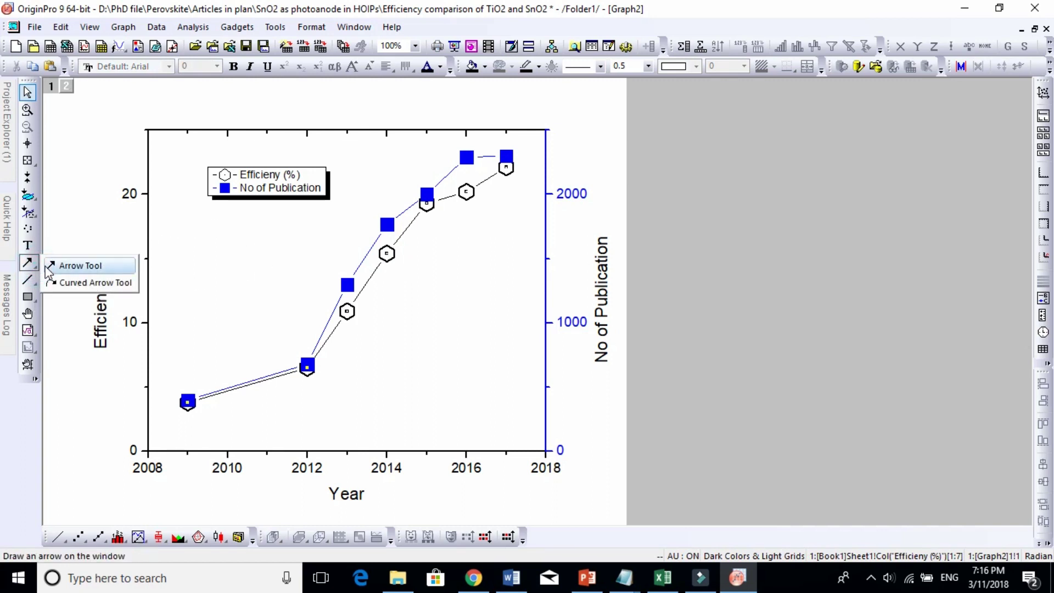
pyautogui.click(50, 267)
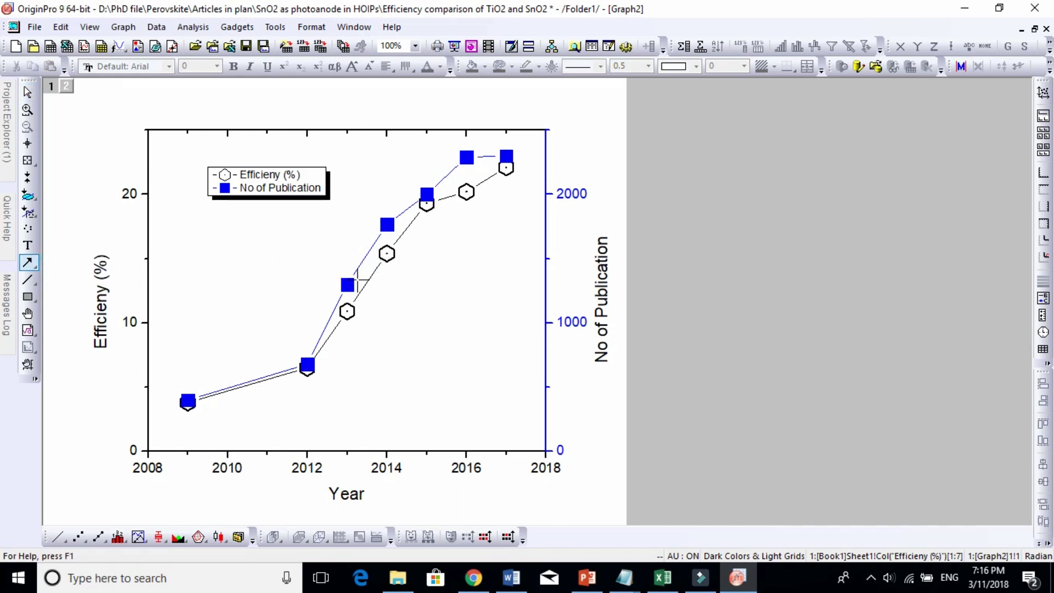
pyautogui.moveTo(357, 279)
pyautogui.mouseDown()
pyautogui.moveTo(438, 292)
pyautogui.moveTo(489, 264)
pyautogui.moveTo(529, 275)
pyautogui.mouseUp()
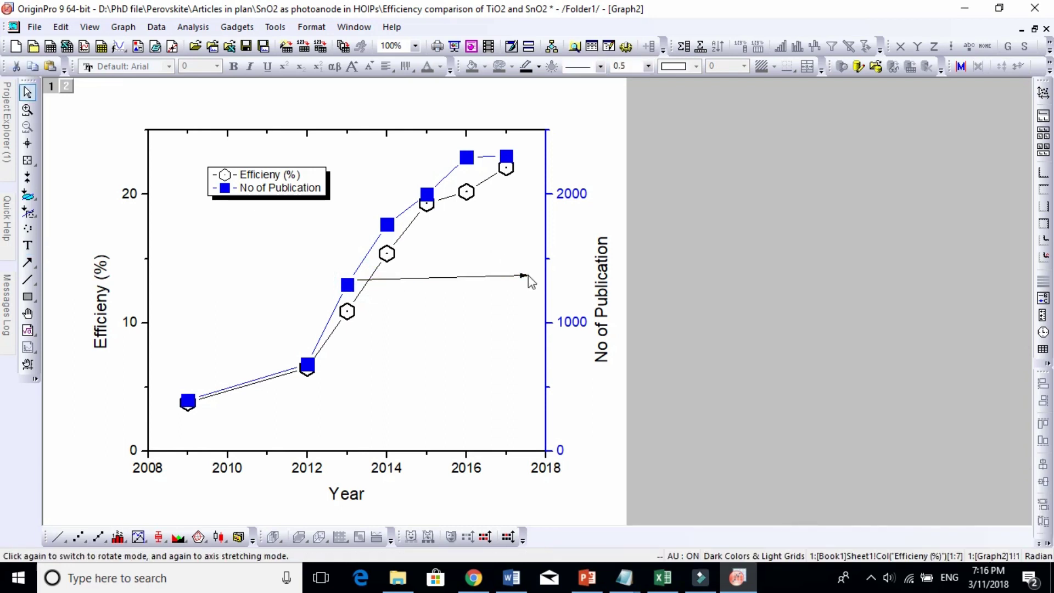
# - Style the new arrow navy with a thicker width of 4
pyautogui.doubleClick(528, 275)
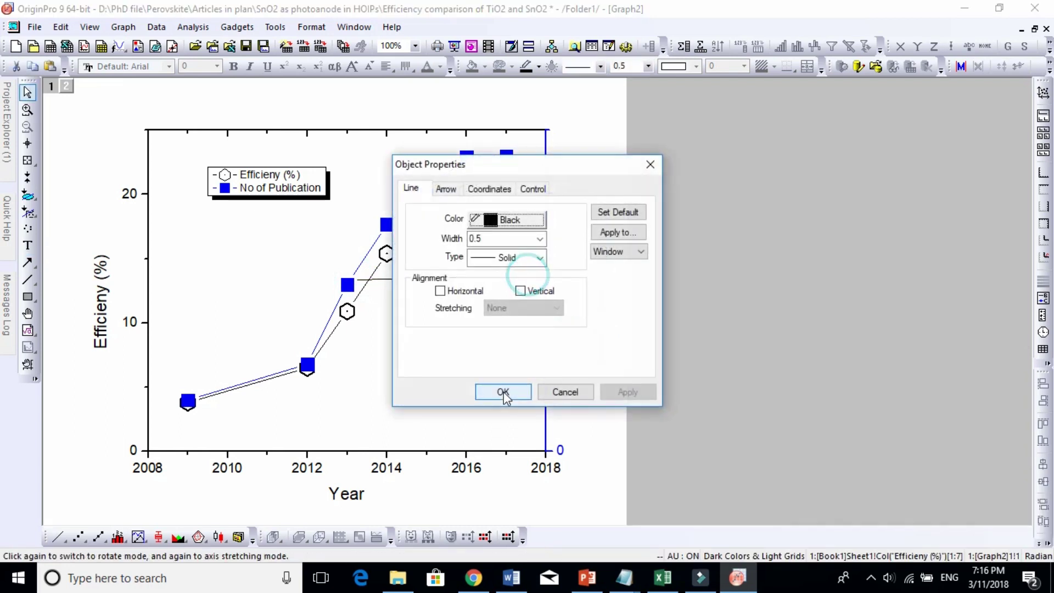
pyautogui.click(526, 222)
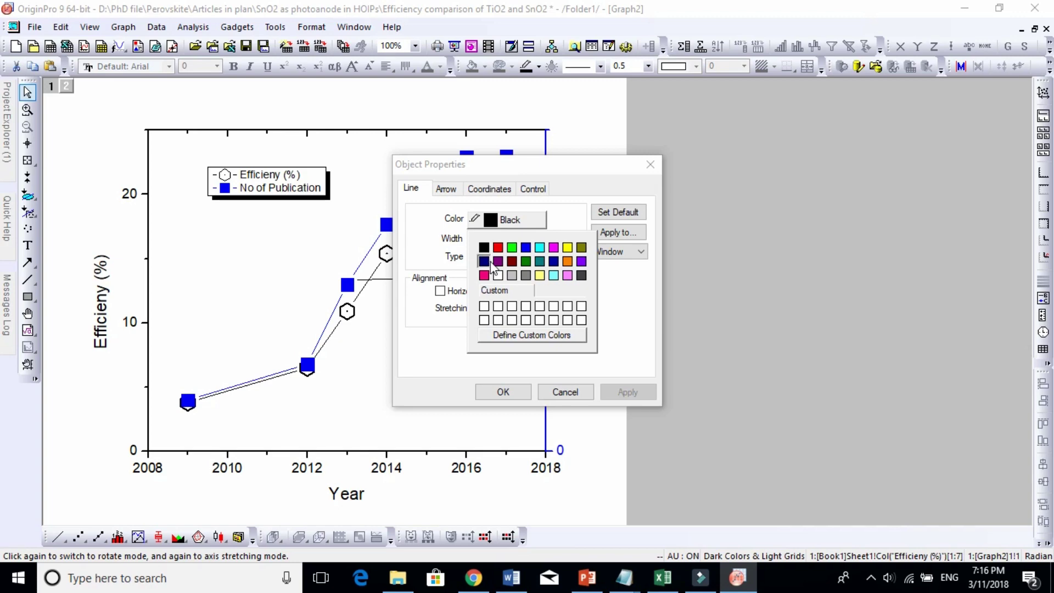
pyautogui.click(484, 261)
pyautogui.click(539, 239)
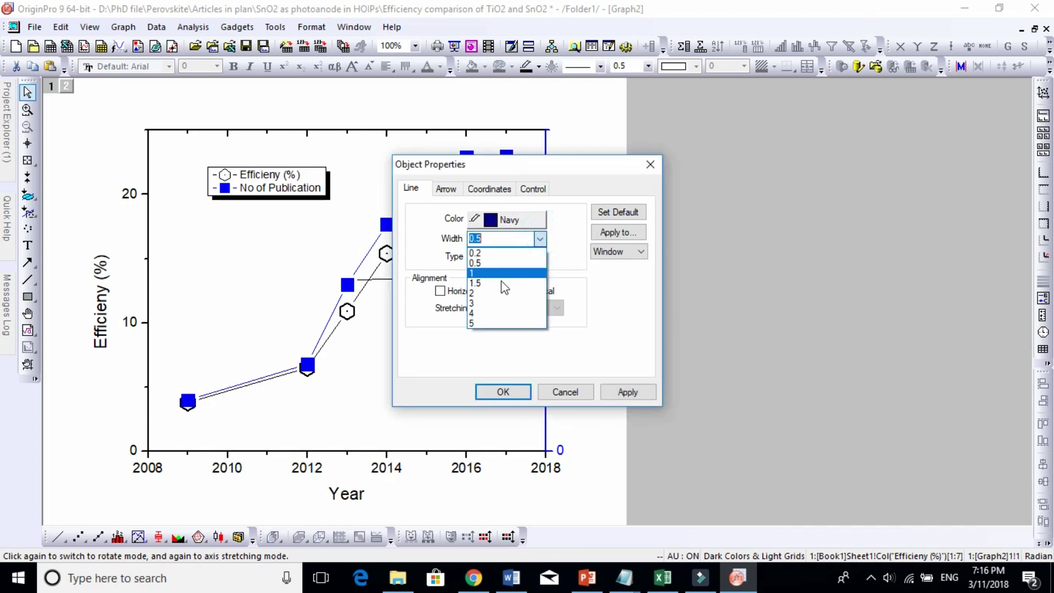
pyautogui.click(476, 312)
pyautogui.click(506, 392)
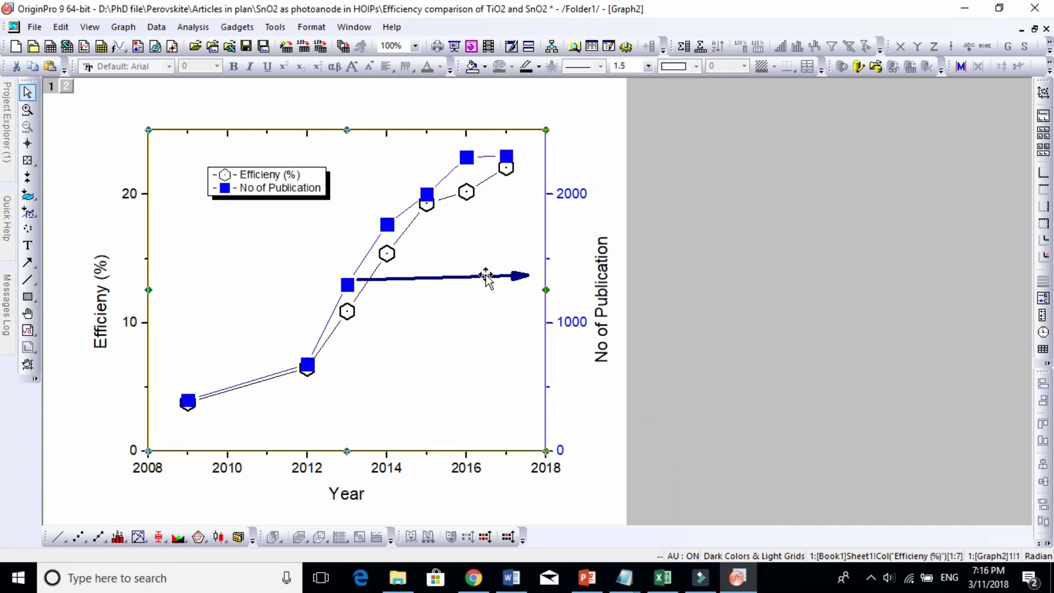
pyautogui.click(27, 262)
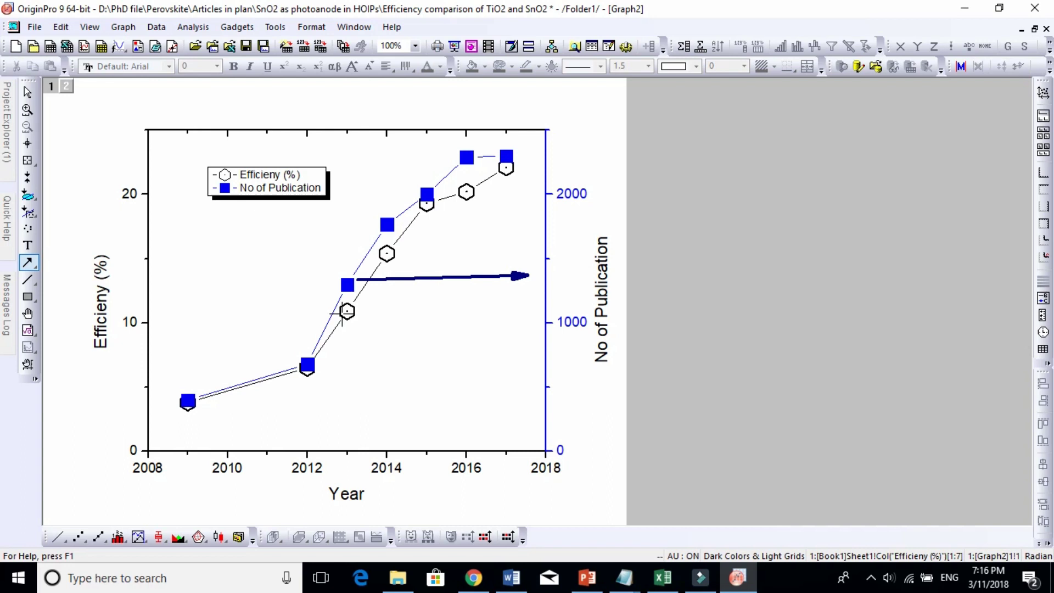
# - Draw a black, width-4 arrow leftward from the 2013 efficiency point to the Efficieny axis
pyautogui.moveTo(342, 314); pyautogui.dragTo(163, 315)
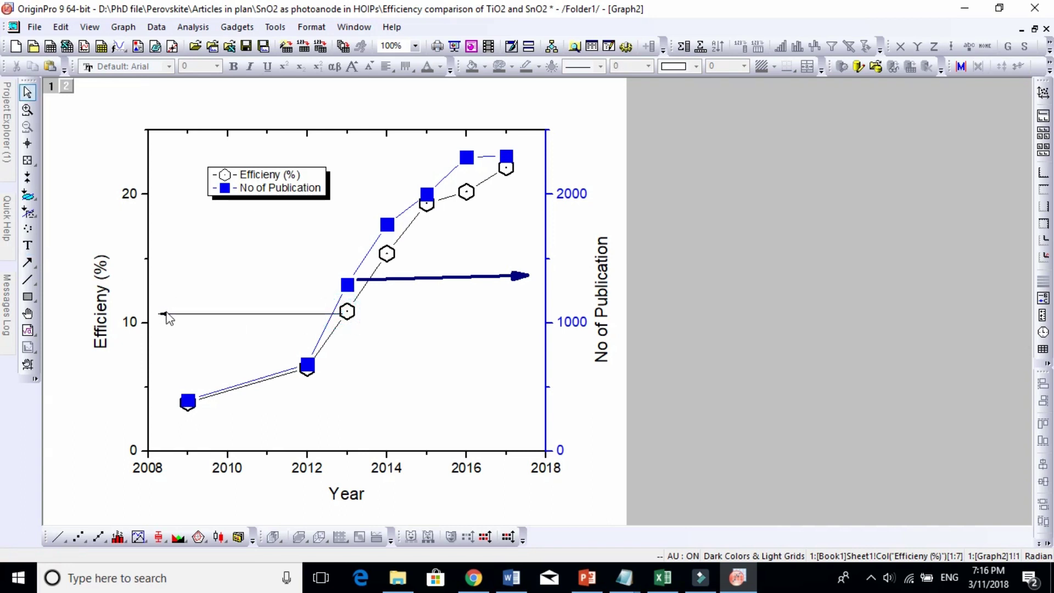
pyautogui.doubleClick(165, 314)
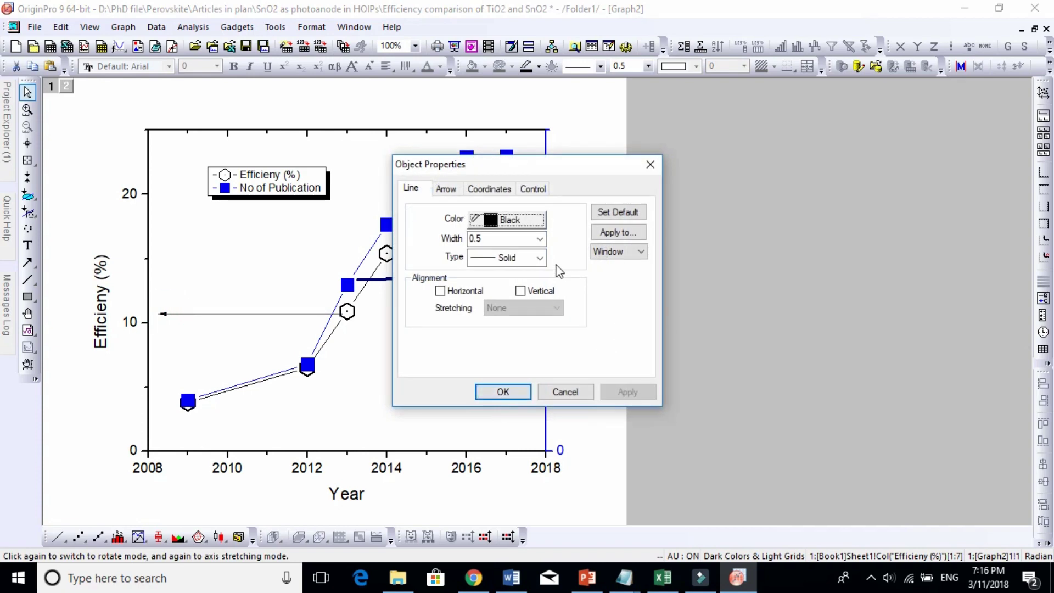
pyautogui.click(529, 225)
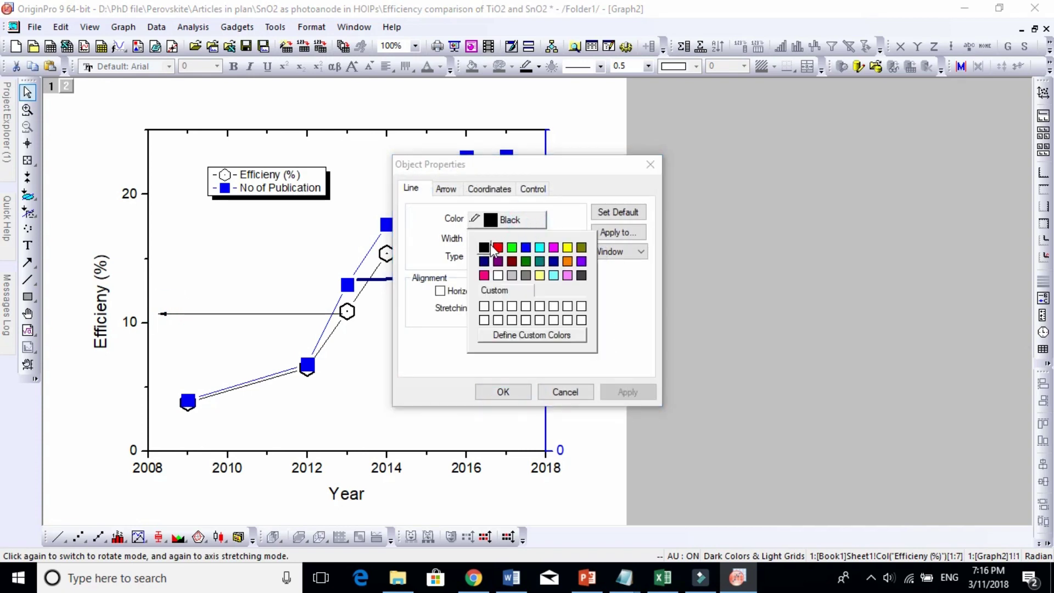
pyautogui.click(491, 244)
pyautogui.click(540, 239)
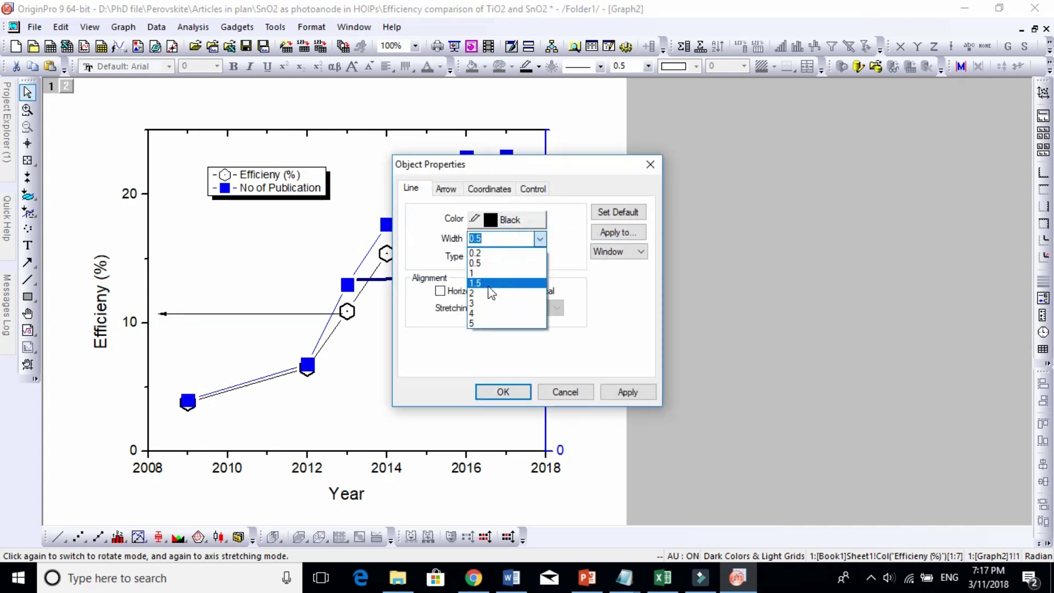
pyautogui.click(477, 313)
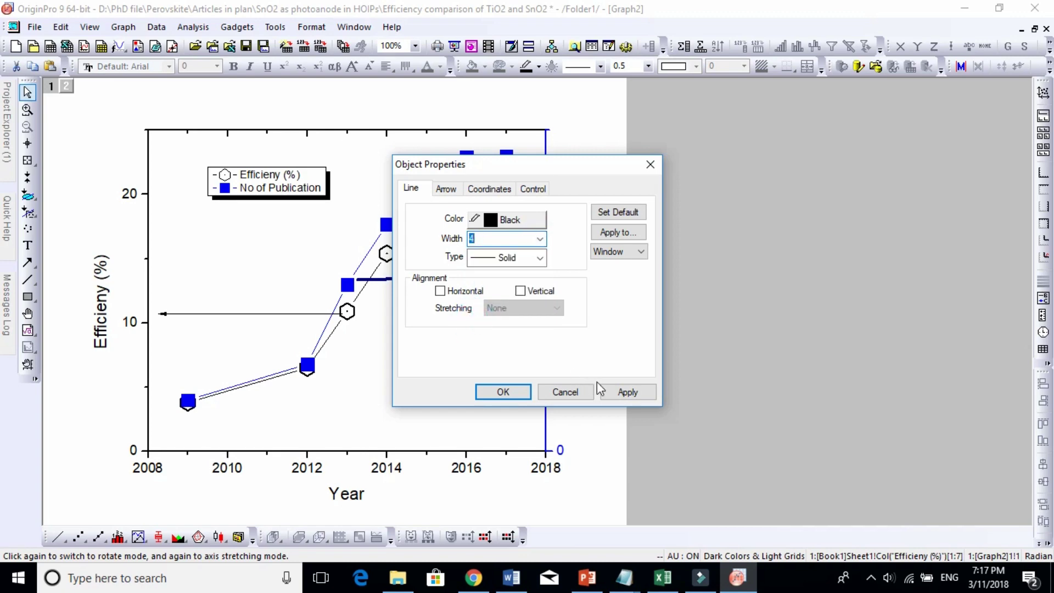
pyautogui.click(618, 393)
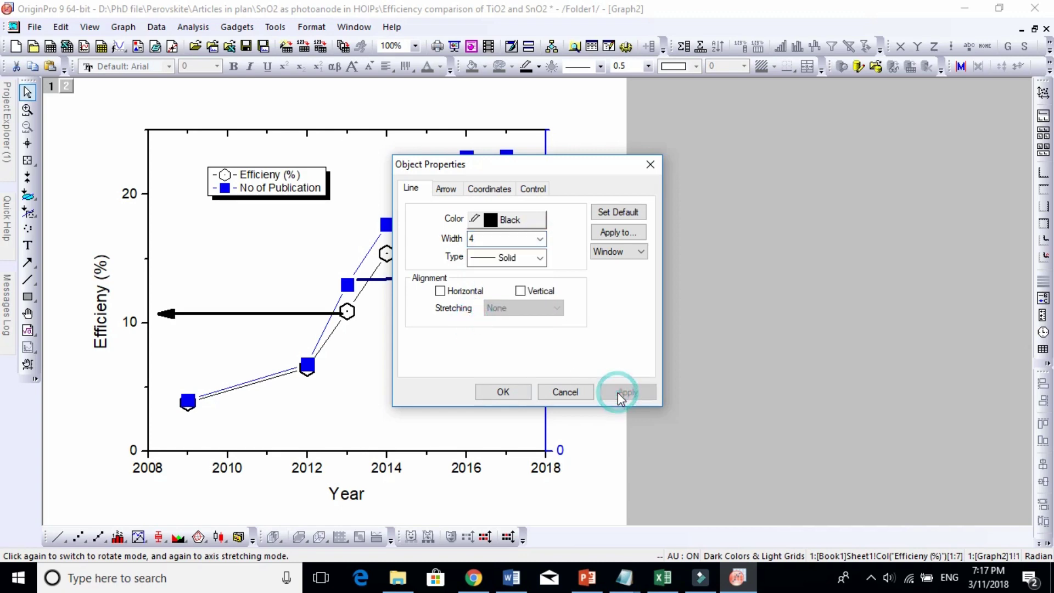
pyautogui.click(503, 393)
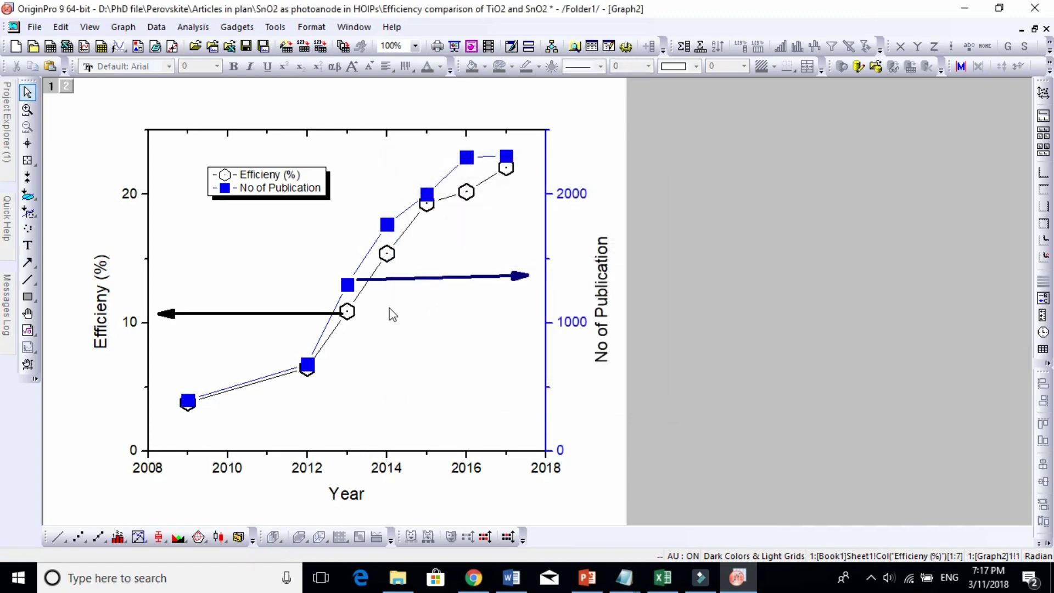
# - Deselect the black arrow and restore Graph2 to a normal window
pyautogui.click(286, 314)
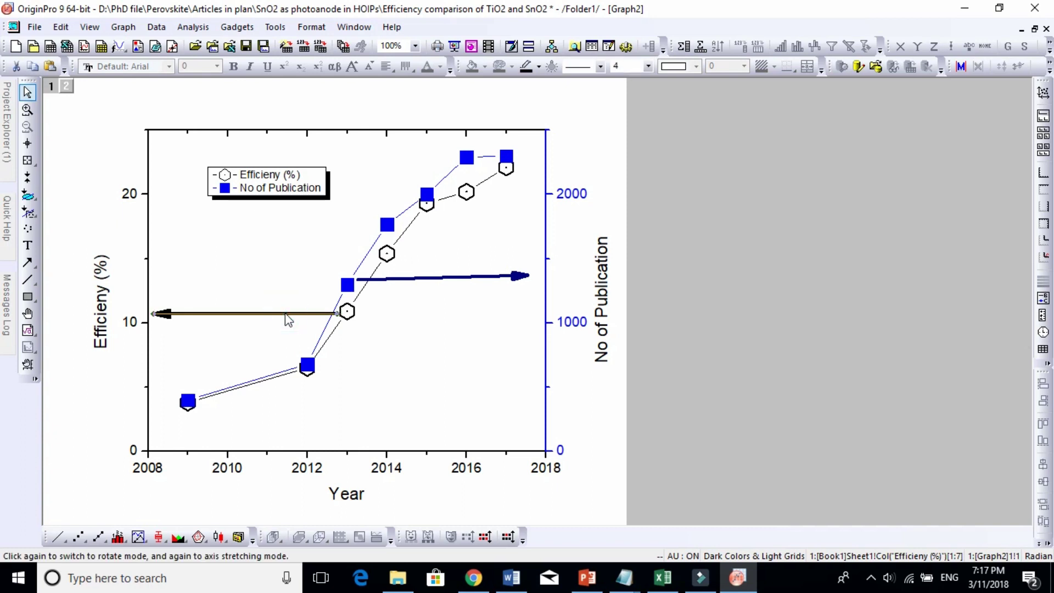
pyautogui.click(481, 279)
pyautogui.click(486, 276)
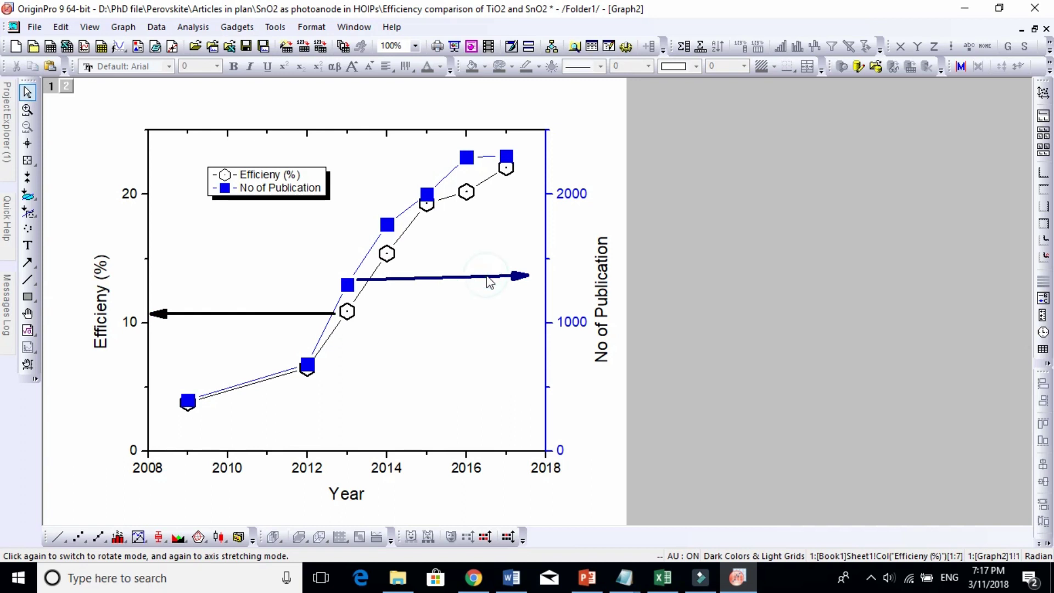
pyautogui.click(497, 278)
pyautogui.click(1035, 28)
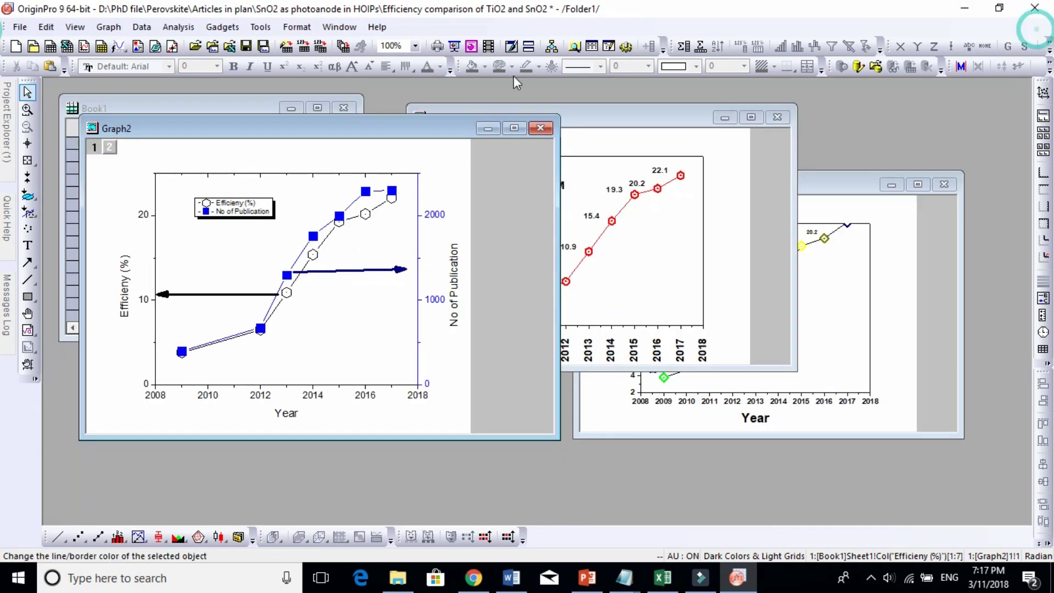
# - Add two new columns, C and D, to Book1 and paste seven rows of values into them
pyautogui.click(318, 108)
pyautogui.click(339, 129)
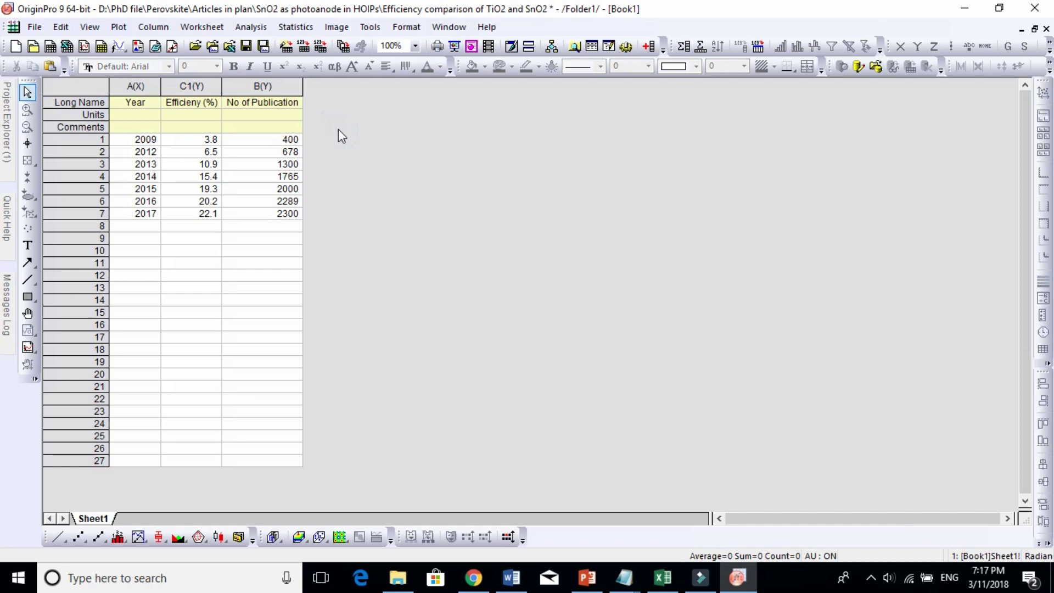
pyautogui.hotkey('ctrl', 'd')
pyautogui.write('2')
pyautogui.click(622, 263)
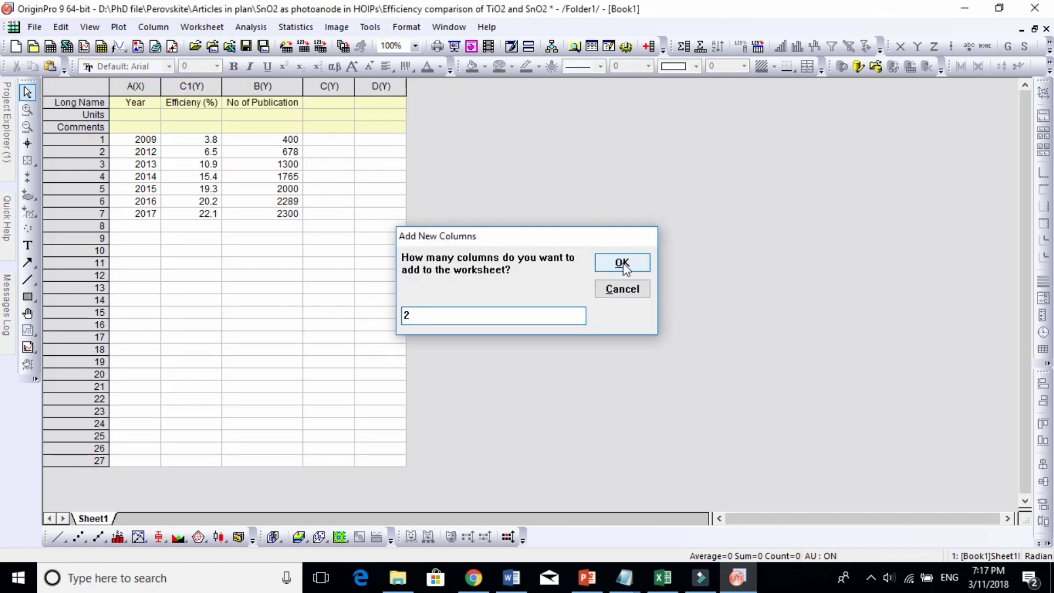
pyautogui.click(341, 142)
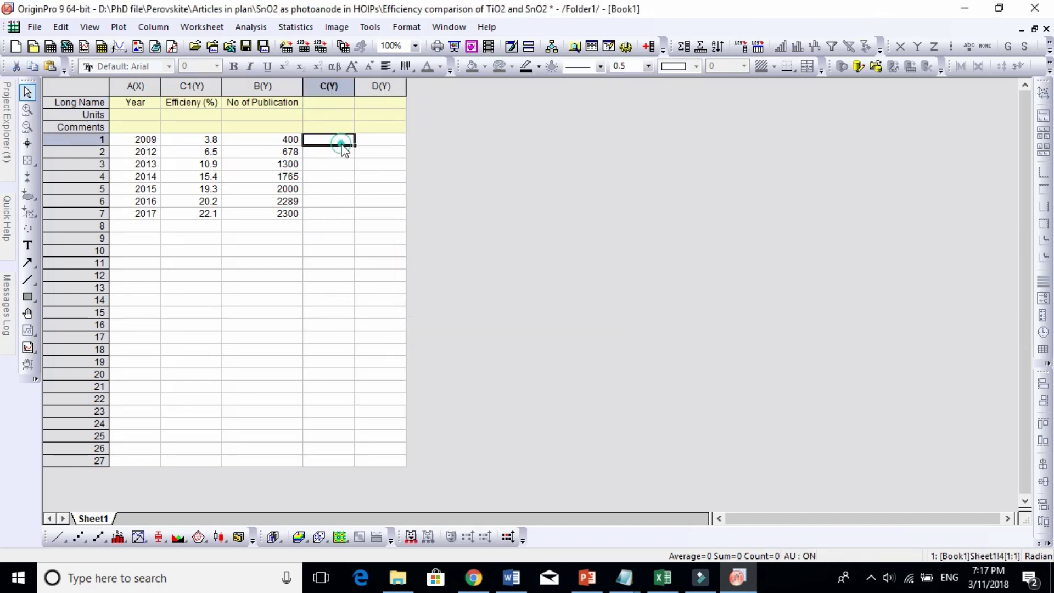
pyautogui.hotkey('ctrl', 'v')
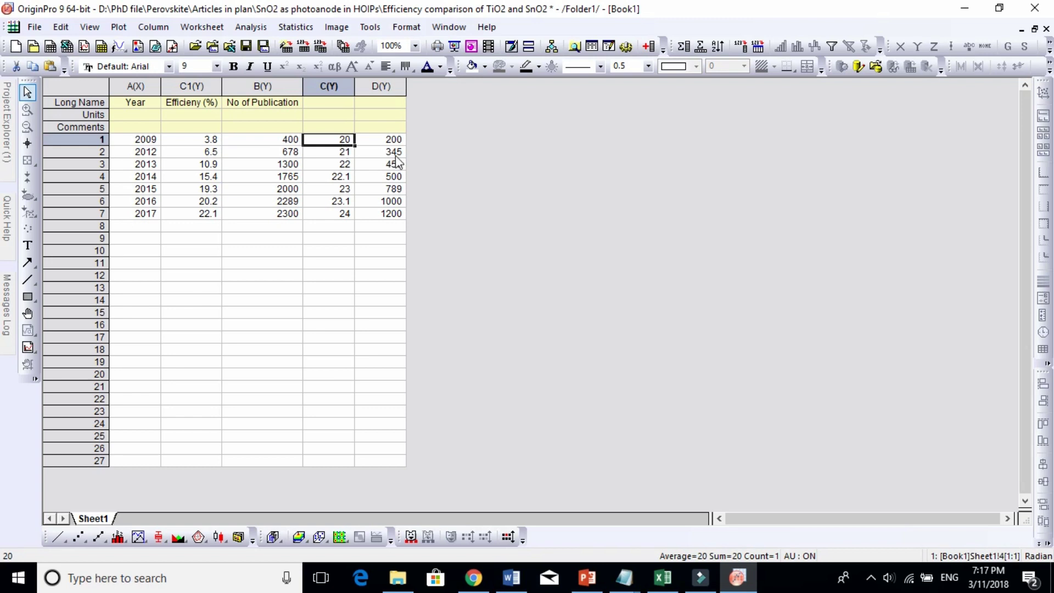
pyautogui.click(434, 164)
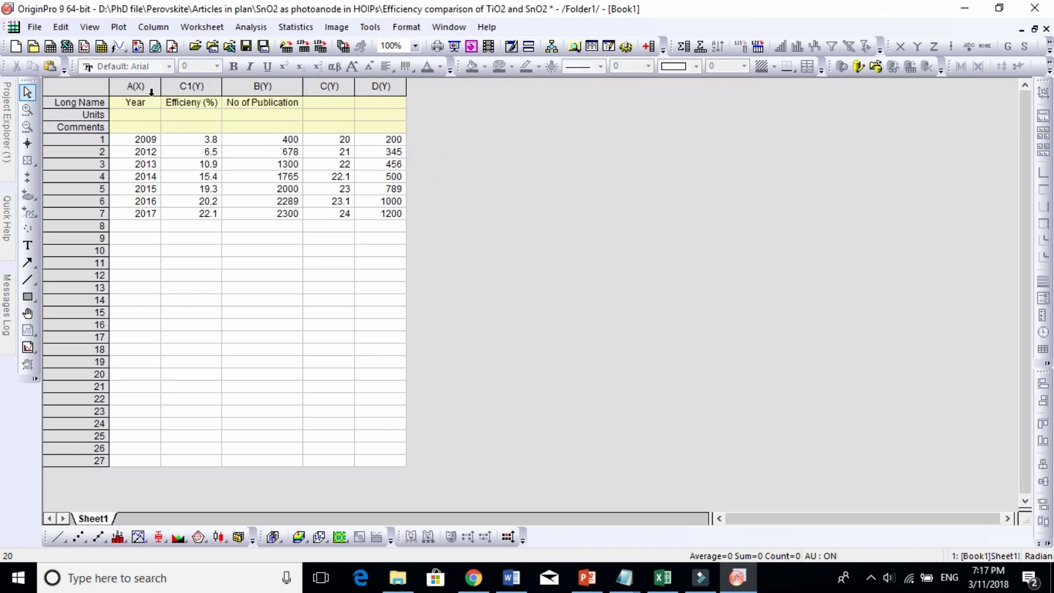
# - Plot Year through D as a 4Ys Y-YYY line graph
pyautogui.moveTo(151, 92); pyautogui.dragTo(356, 129)
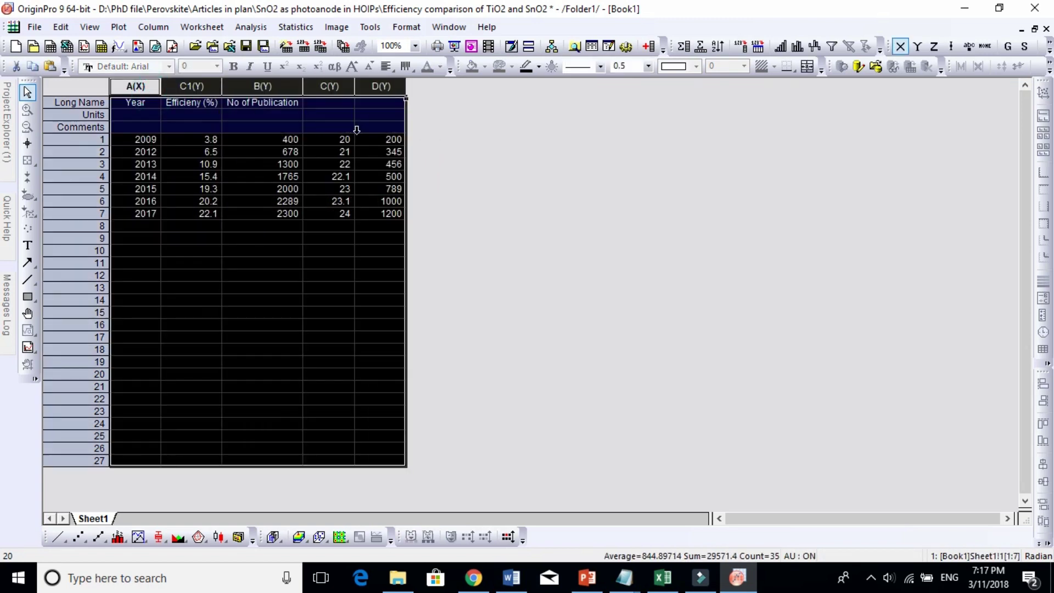
pyautogui.click(121, 27)
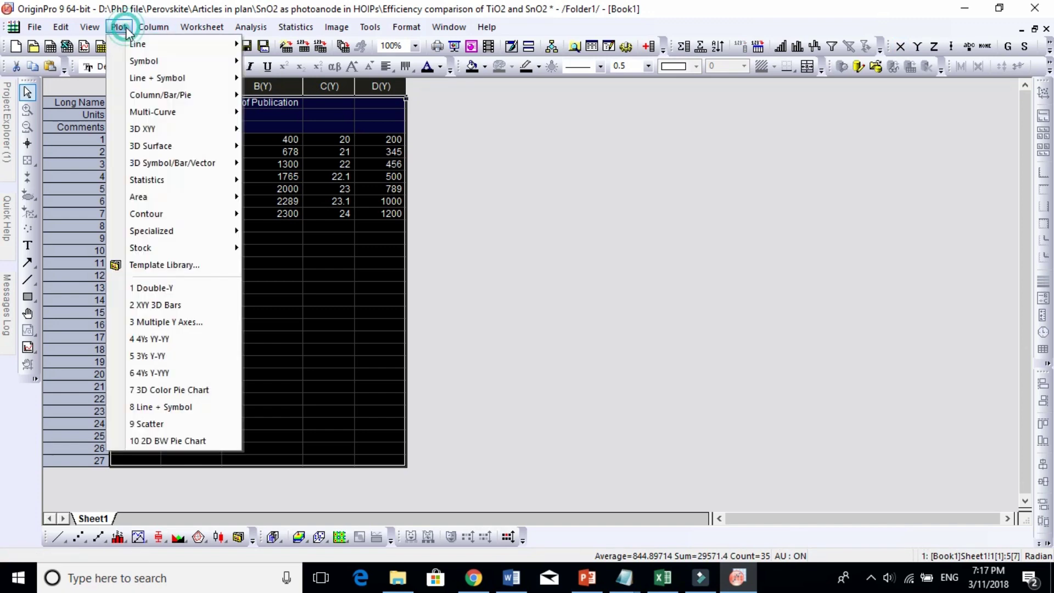
pyautogui.moveTo(146, 111)
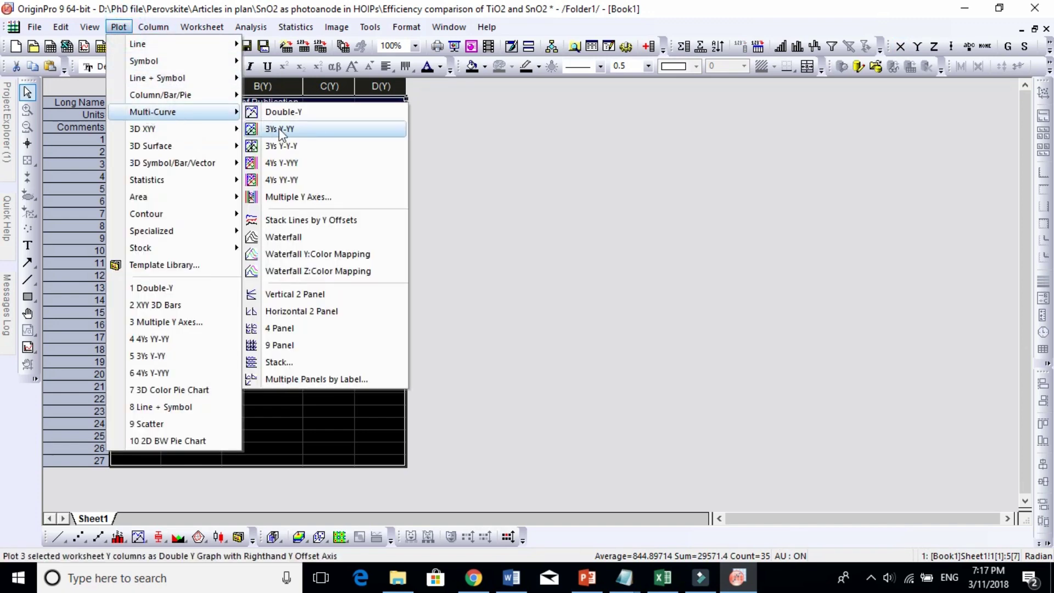
pyautogui.click(285, 162)
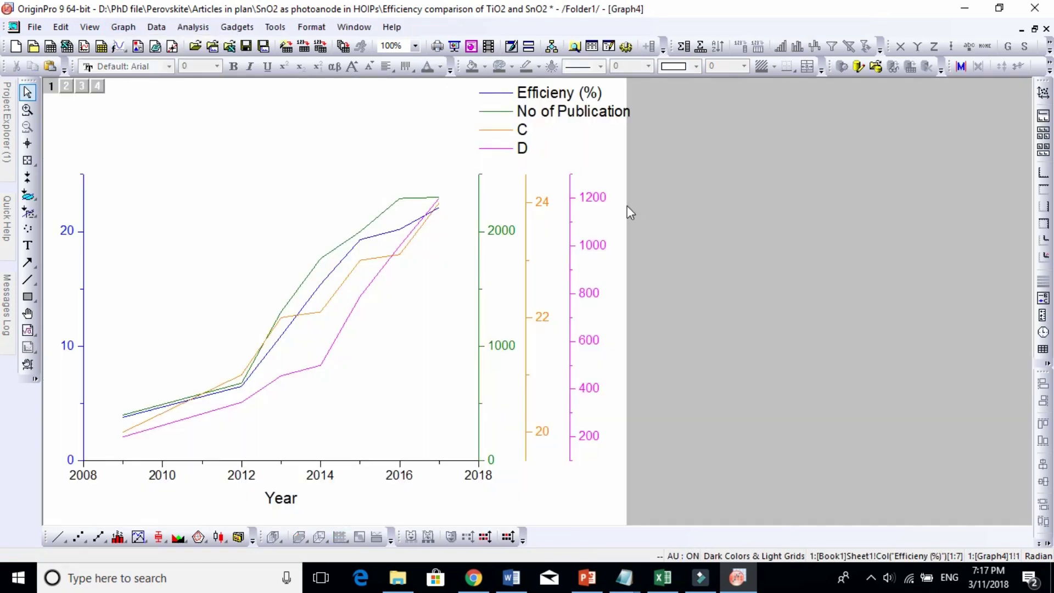
# - Nudge Graph4's Efficieny/Publication layer right so its right axis sits nearer the C and D axes
pyautogui.click(386, 254)
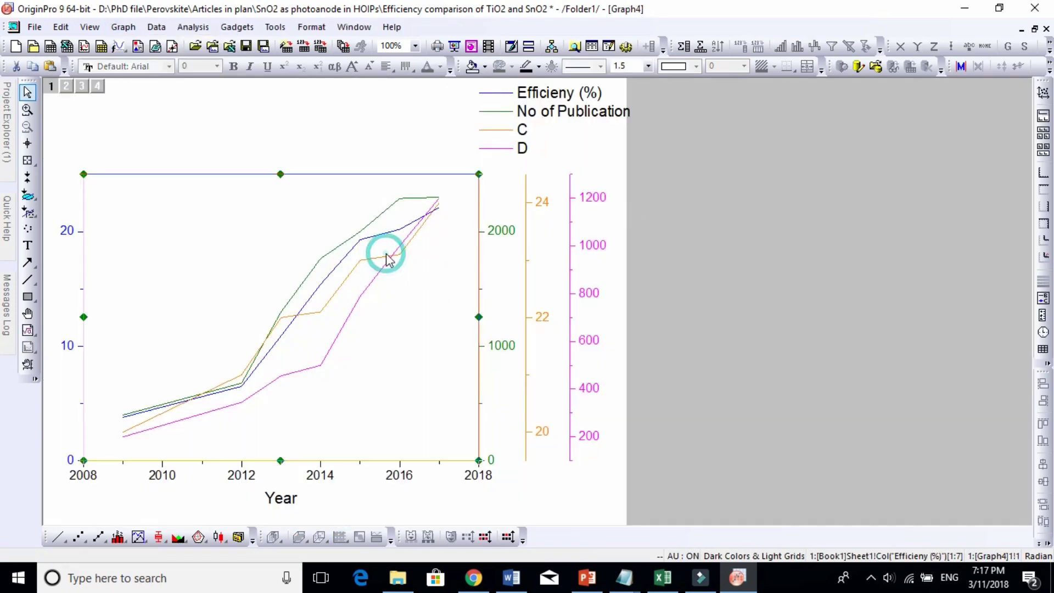
pyautogui.click(665, 262)
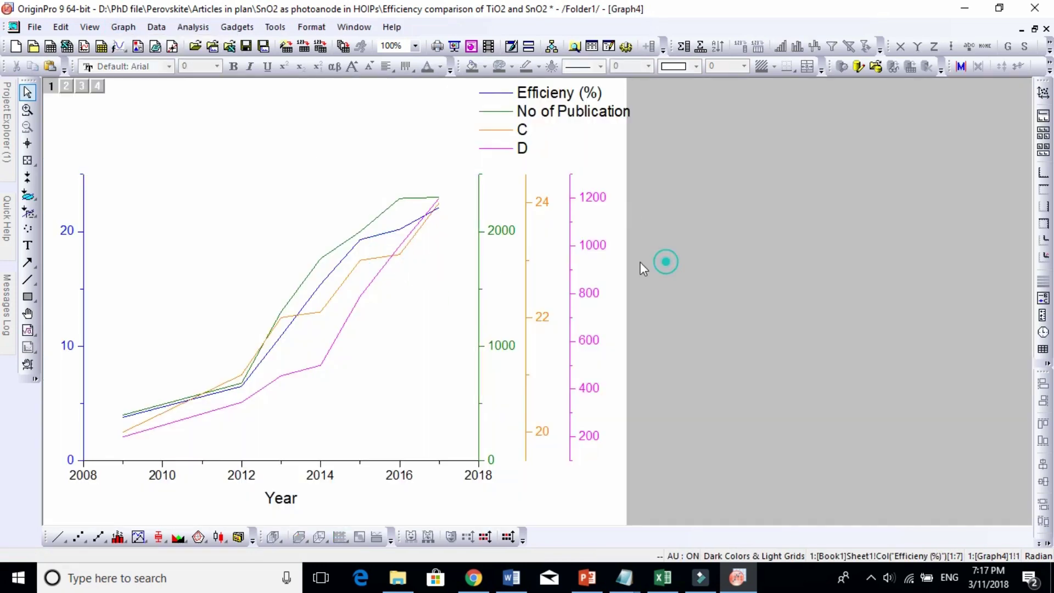
pyautogui.click(399, 258)
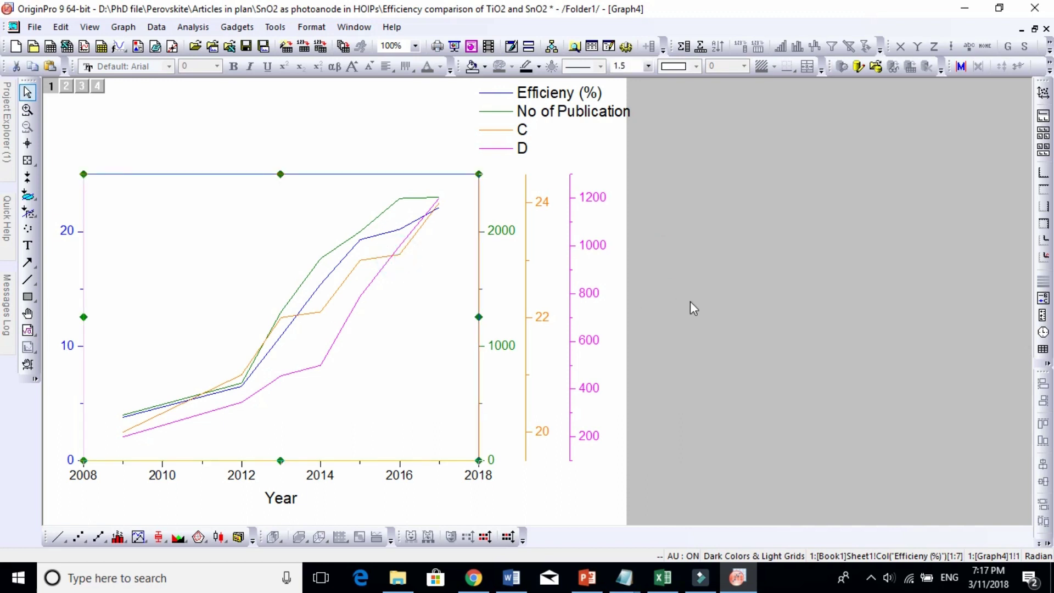
pyautogui.moveTo(454, 384); pyautogui.dragTo(456, 385)
pyautogui.click(455, 384)
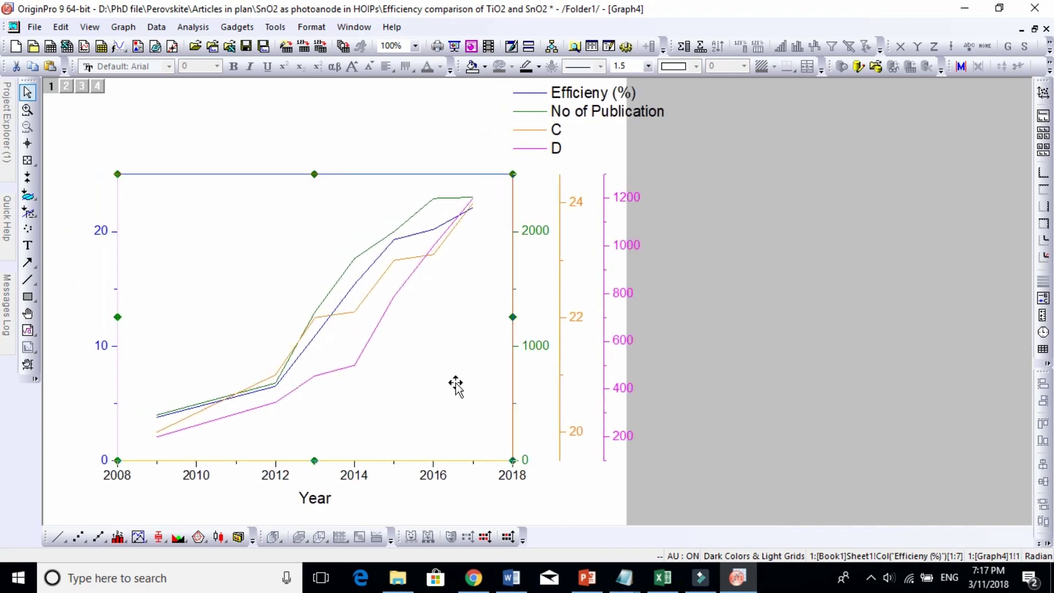
pyautogui.click(421, 265)
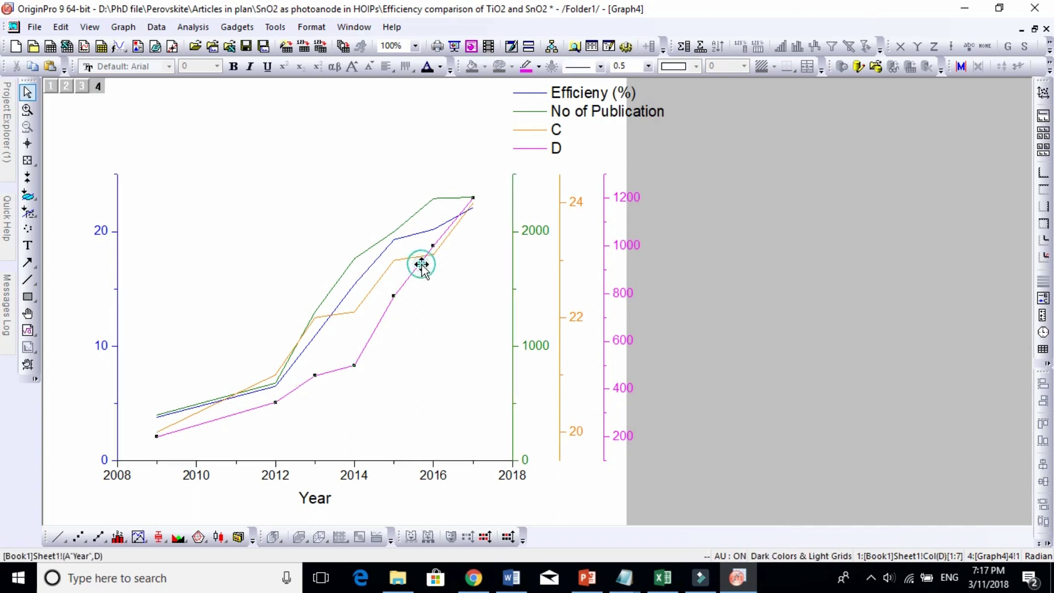
pyautogui.click(393, 234)
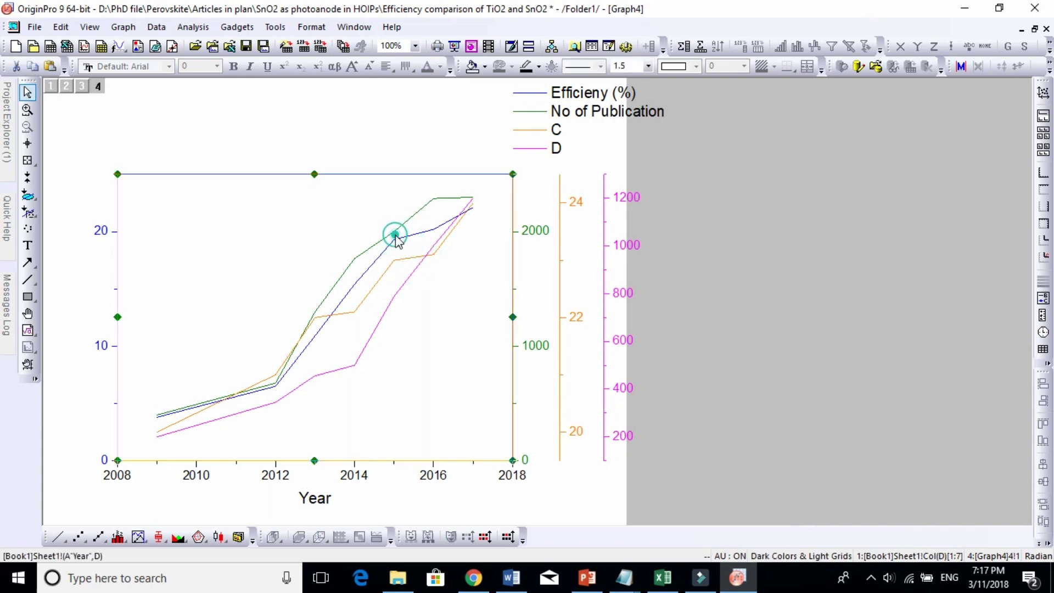
pyautogui.click(783, 242)
# - Set the C and No of Publication curves to line width 4
pyautogui.click(432, 256)
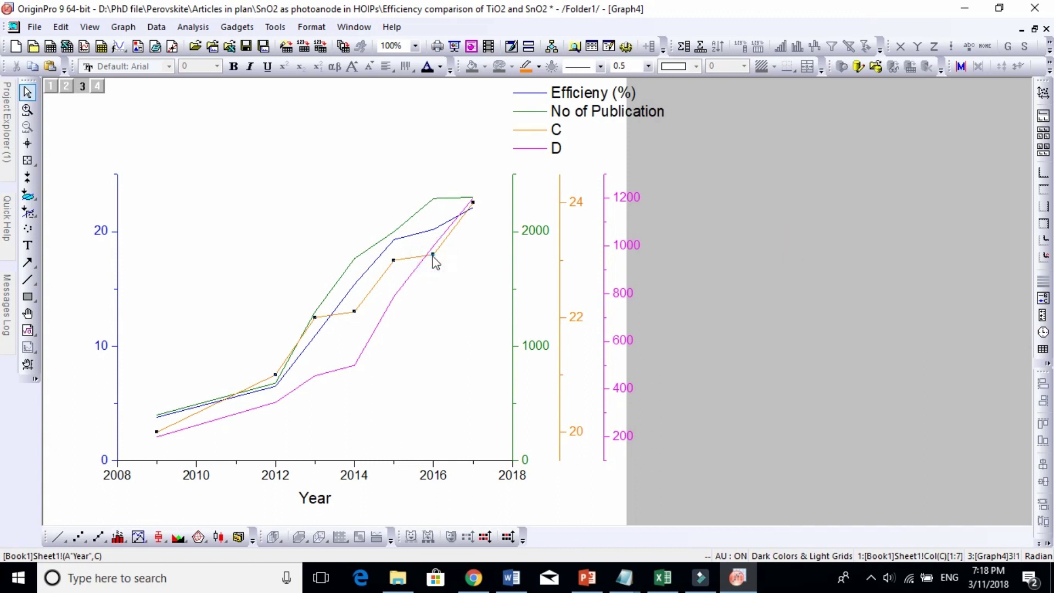
pyautogui.click(650, 66)
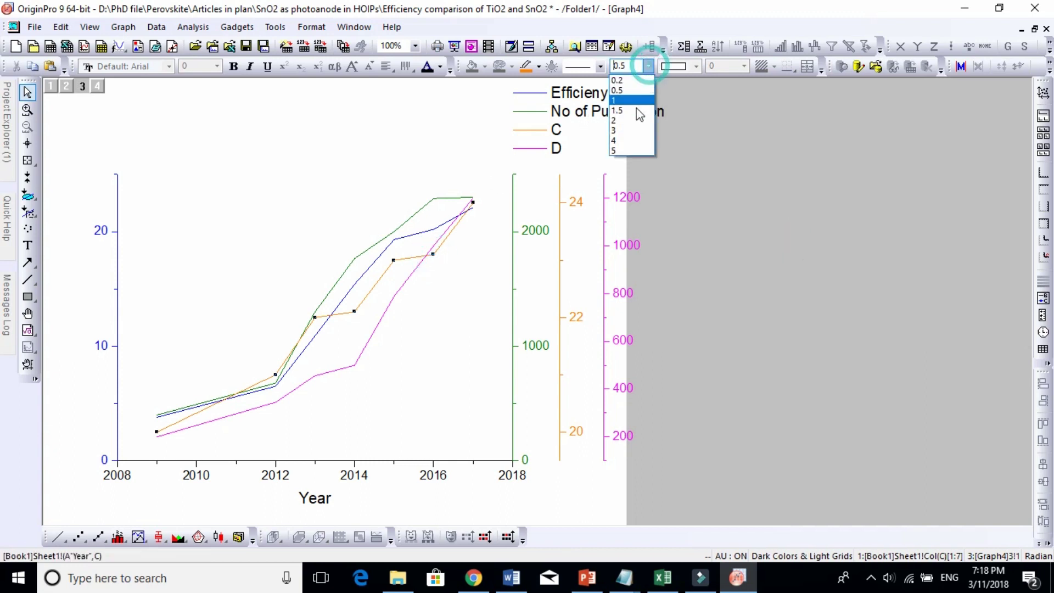
pyautogui.click(628, 137)
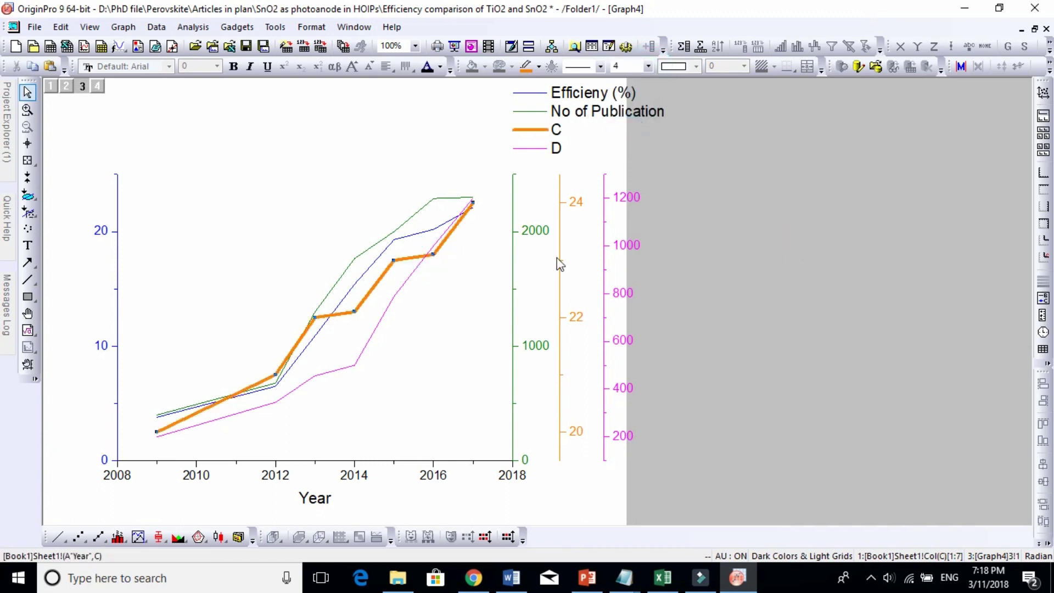
pyautogui.click(428, 204)
pyautogui.click(648, 66)
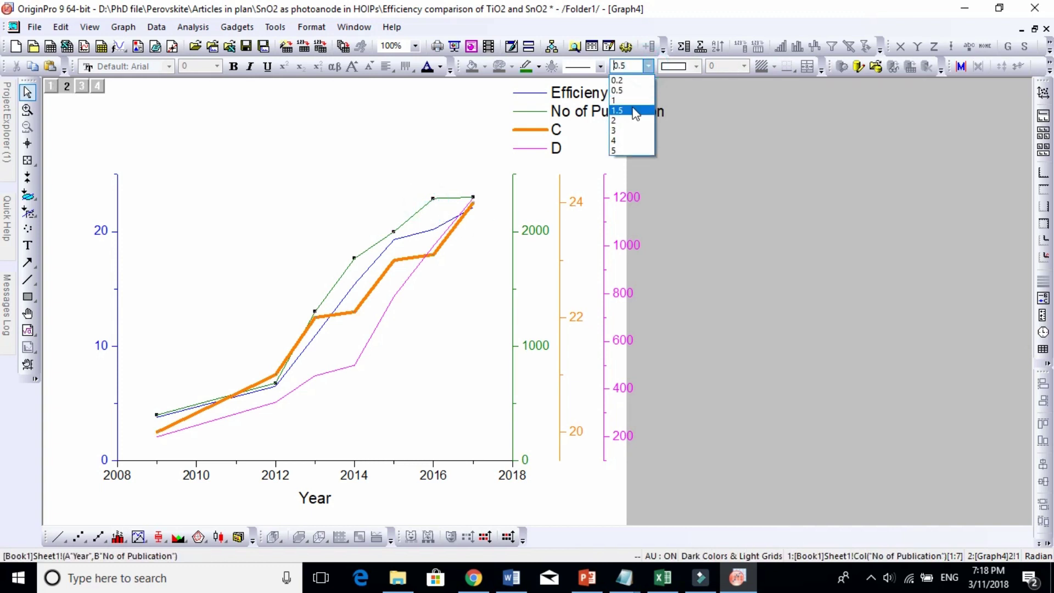
pyautogui.click(617, 141)
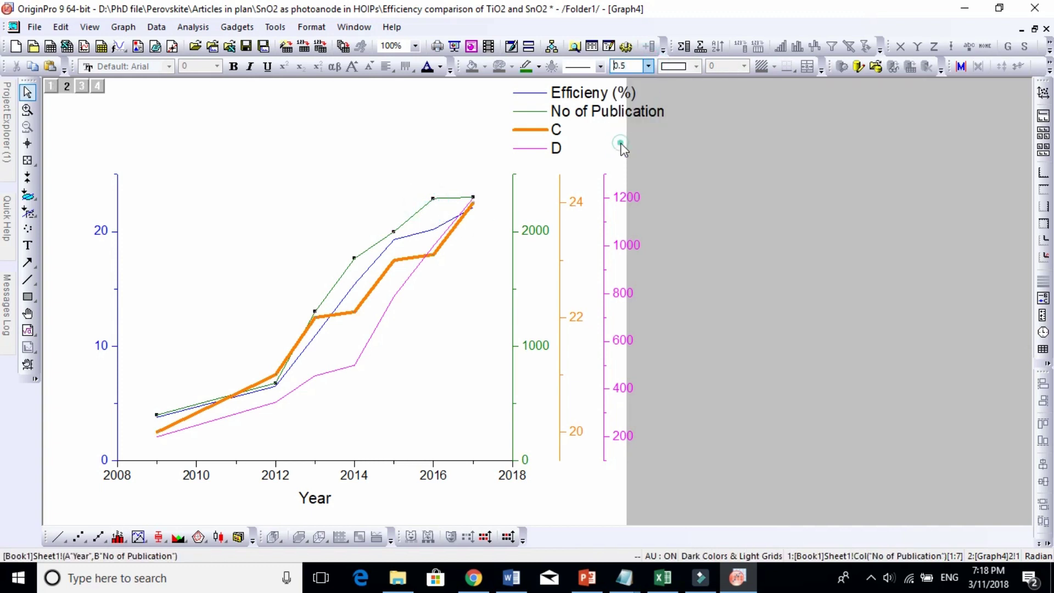
pyautogui.click(536, 235)
pyautogui.click(575, 198)
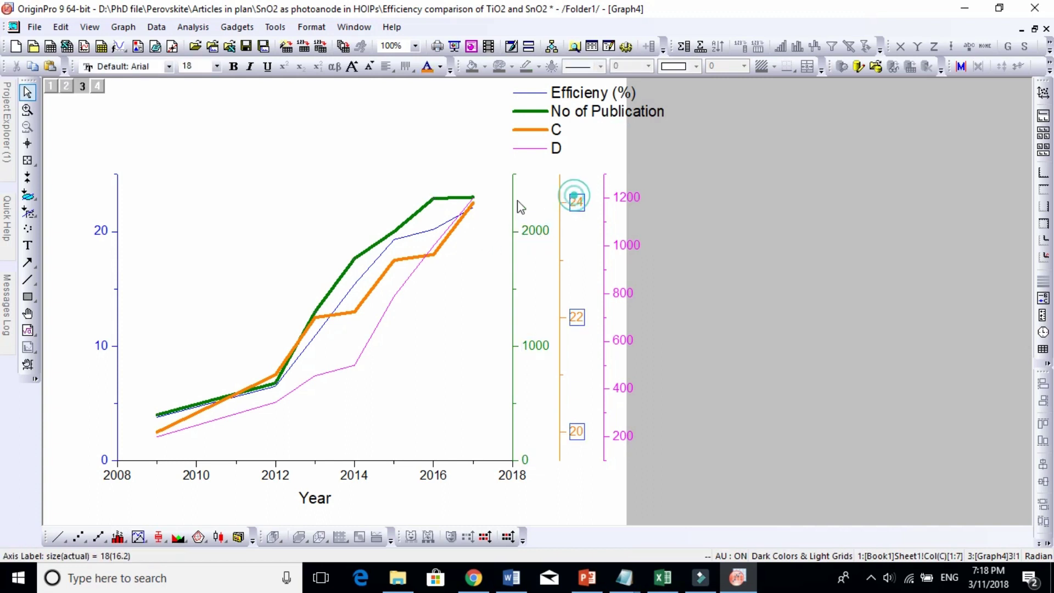
# - Set the Efficieny (%) and D curves to line width 5
pyautogui.click(427, 231)
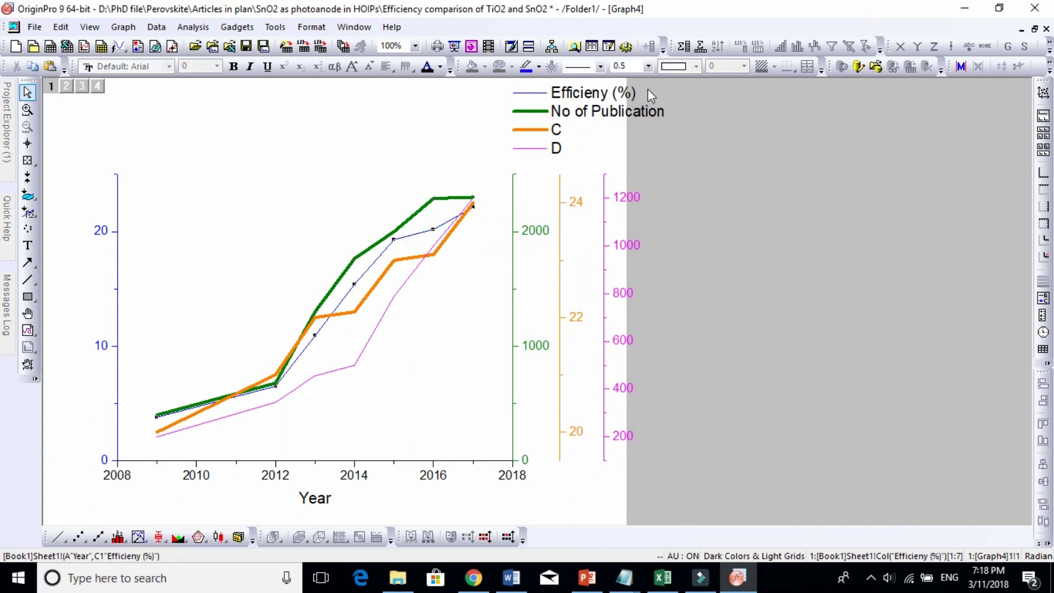
pyautogui.click(647, 66)
pyautogui.click(635, 145)
pyautogui.click(383, 321)
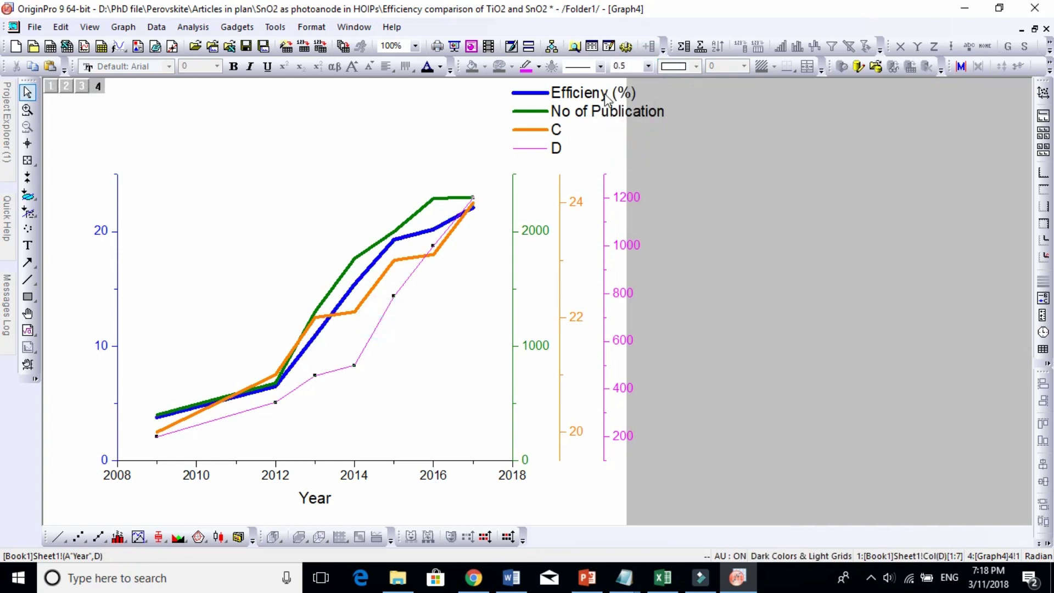
pyautogui.click(648, 66)
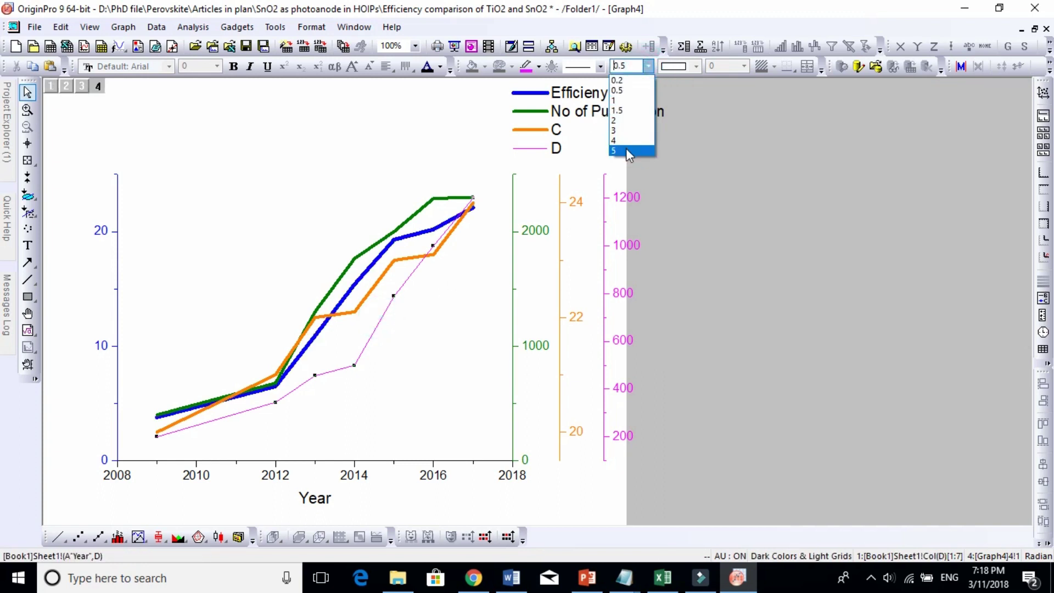
pyautogui.click(629, 151)
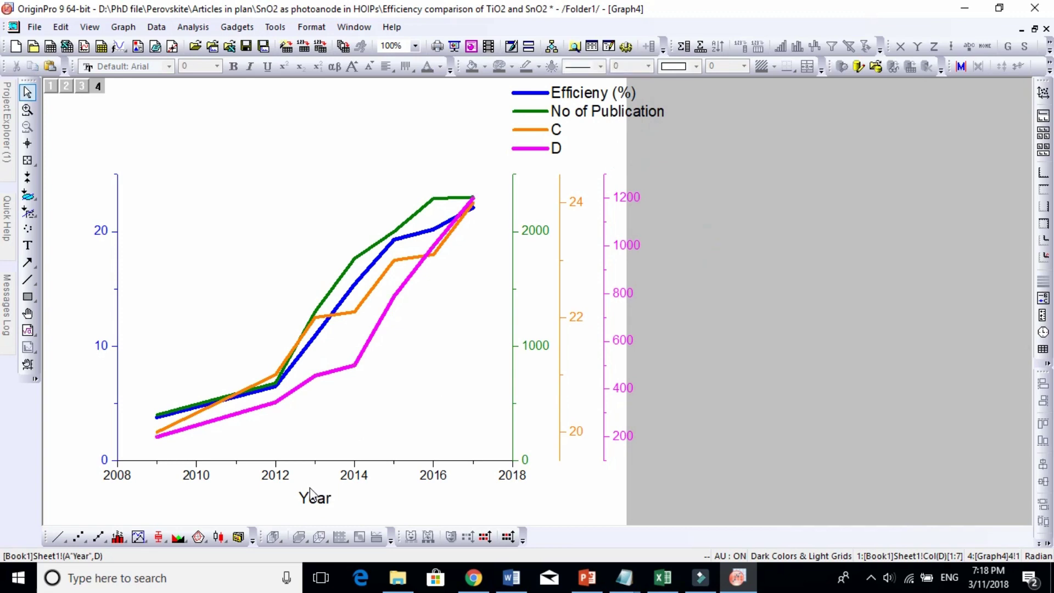
pyautogui.click(281, 480)
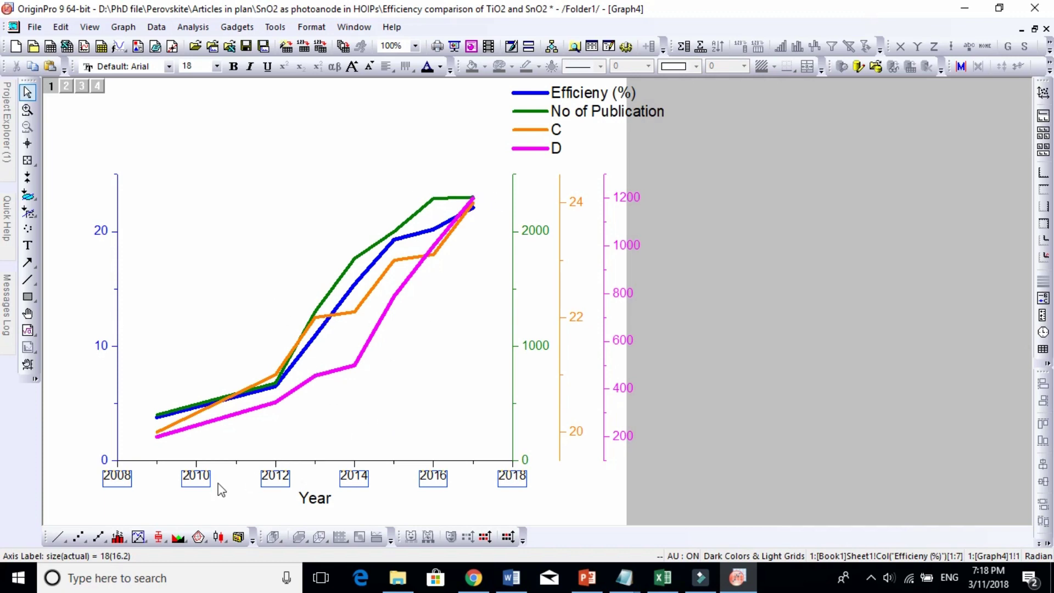
pyautogui.click(763, 365)
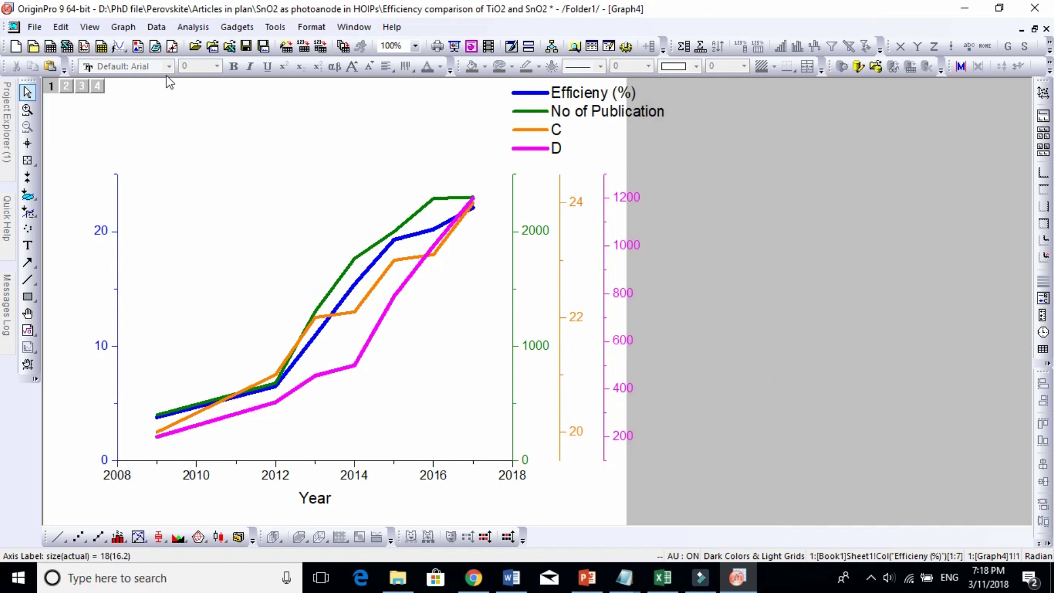
# - Restore Graph4 and bring the Book1 worksheet forward, maximized to fill the workspace
pyautogui.click(1033, 30)
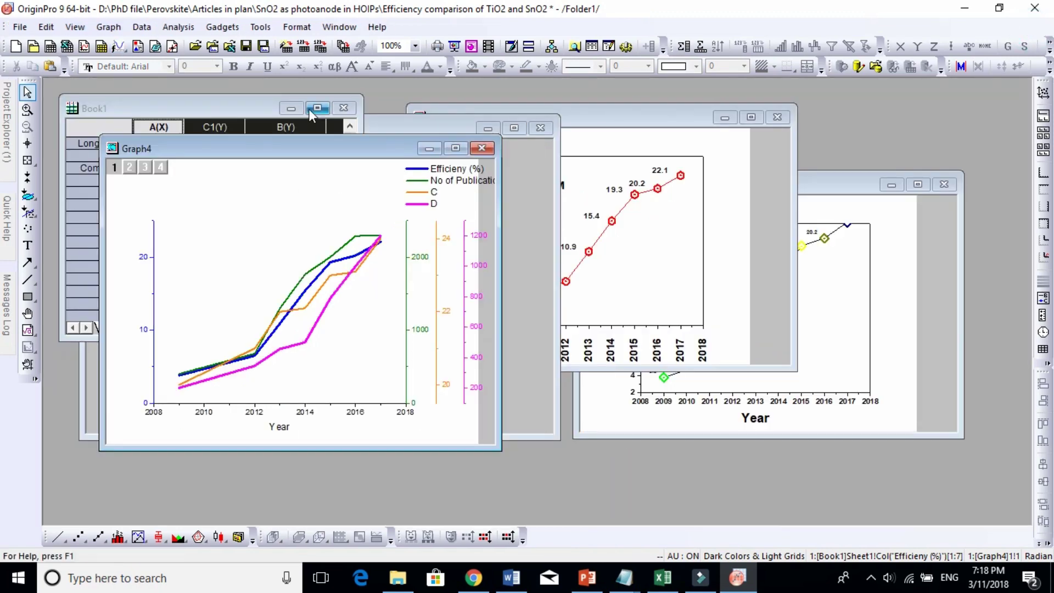
pyautogui.click(252, 112)
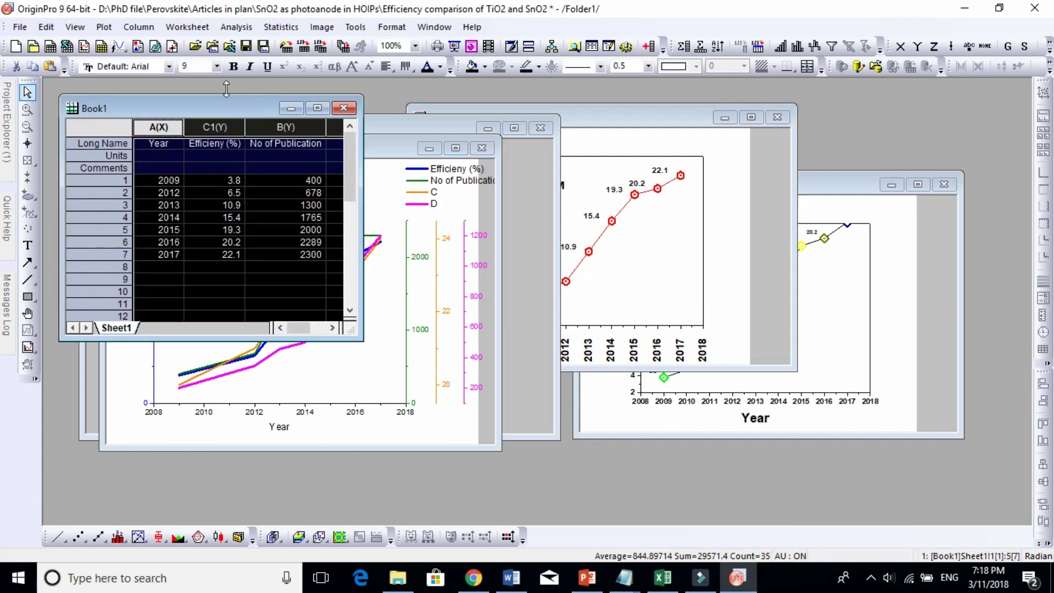
pyautogui.click(104, 27)
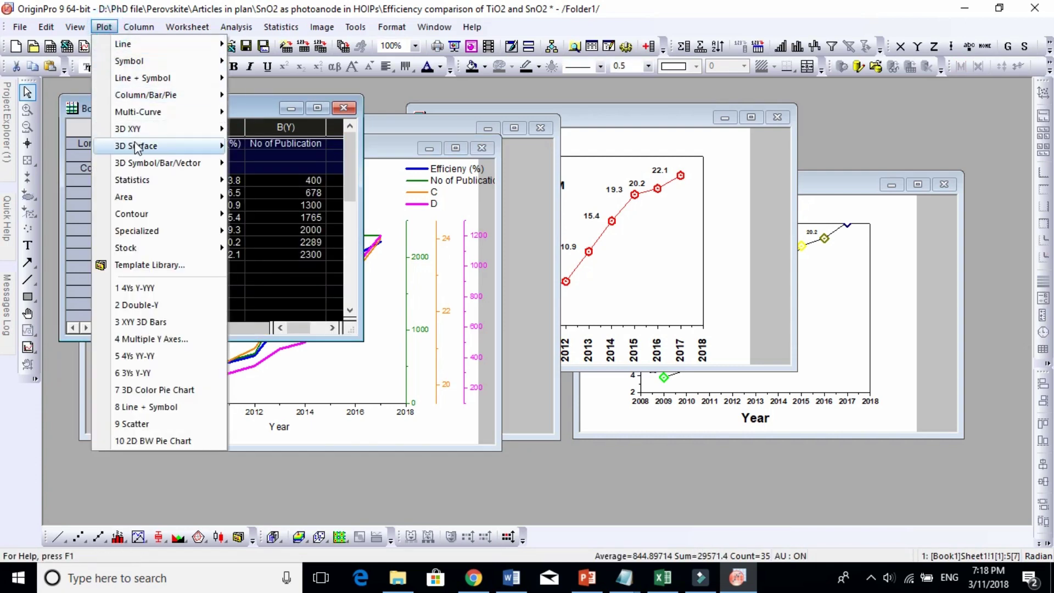
pyautogui.moveTo(138, 112)
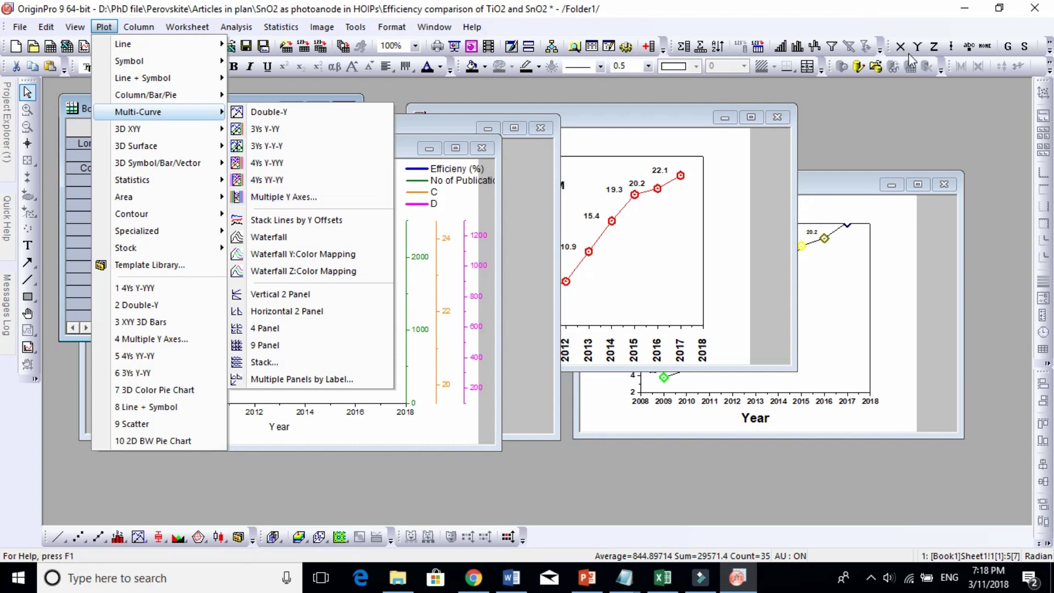
pyautogui.click(881, 103)
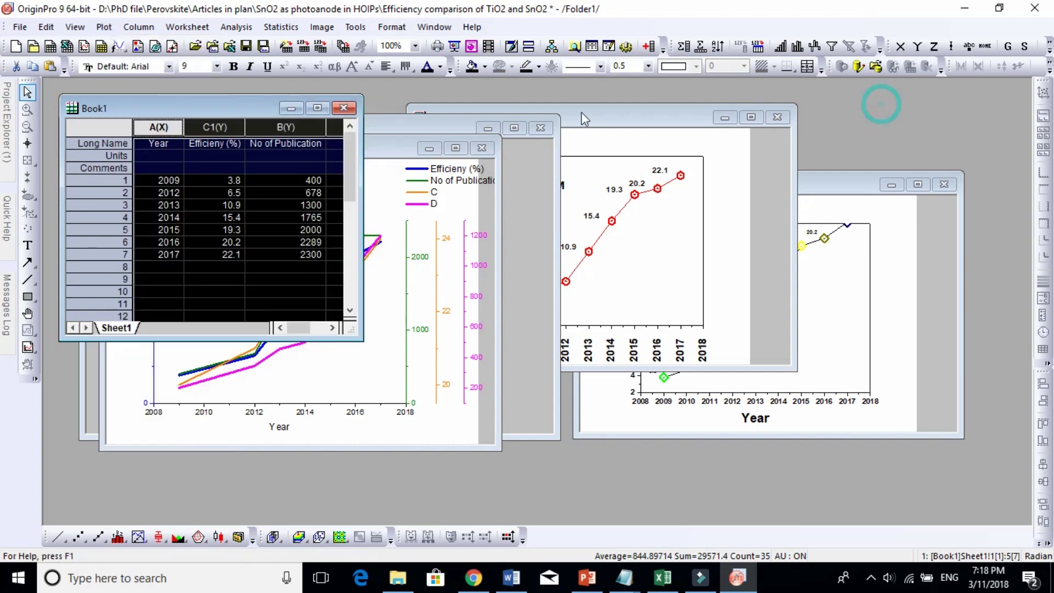
pyautogui.click(323, 113)
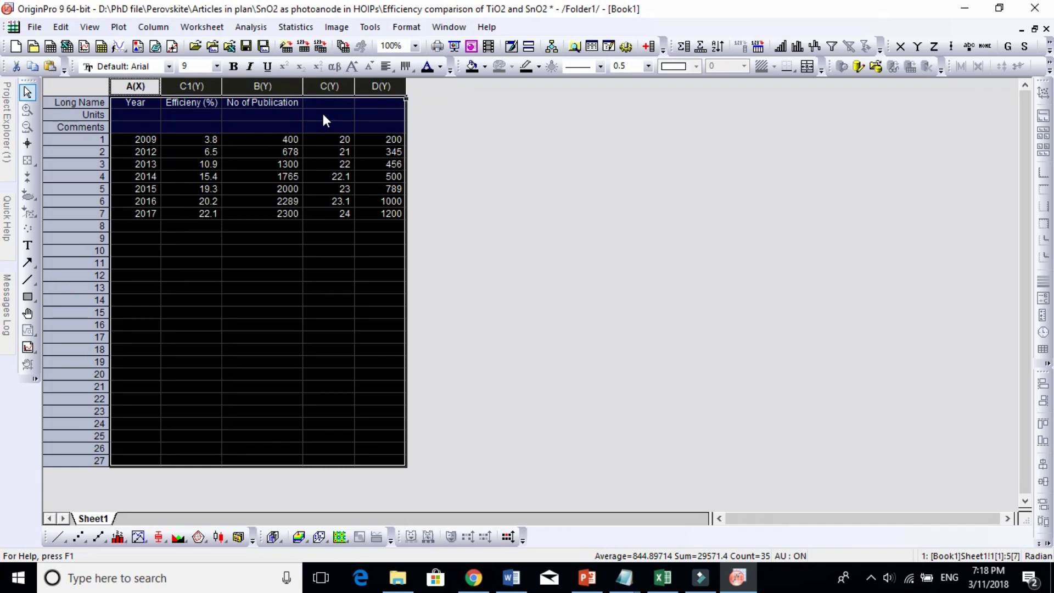